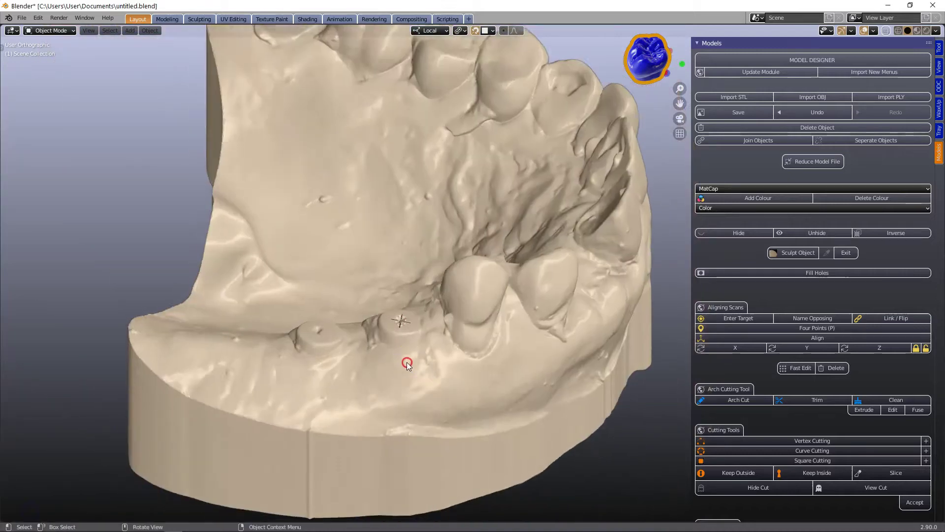
Add a cylinder mesh at the 3D cursor on the front implant site, viewing the site straight from above.
scroll(479, 338, "down", 2)
left_click(478, 338)
middle_click_drag(478, 338, 416, 352)
scroll(416, 352, "up", 3)
middle_click_drag(318, 296, 535, 381, "shift")
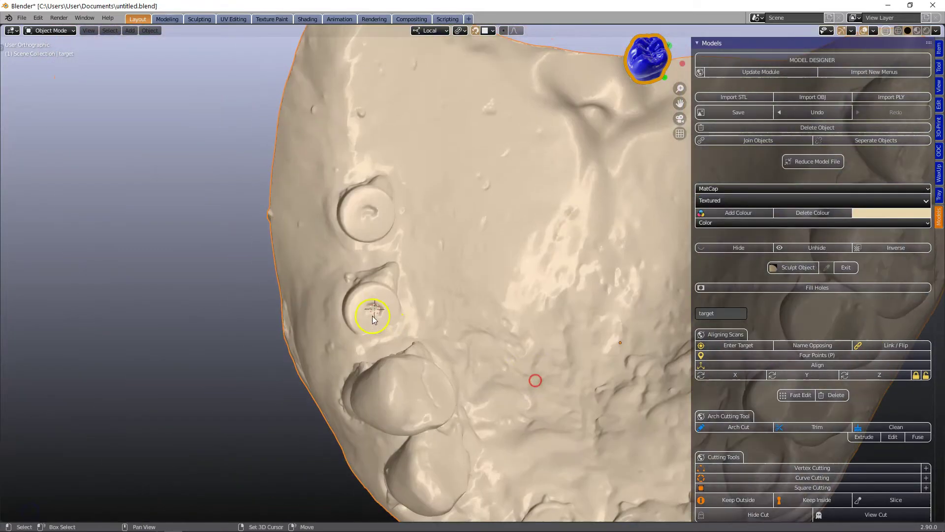
key("shift+a")
mouse_move(428, 274)
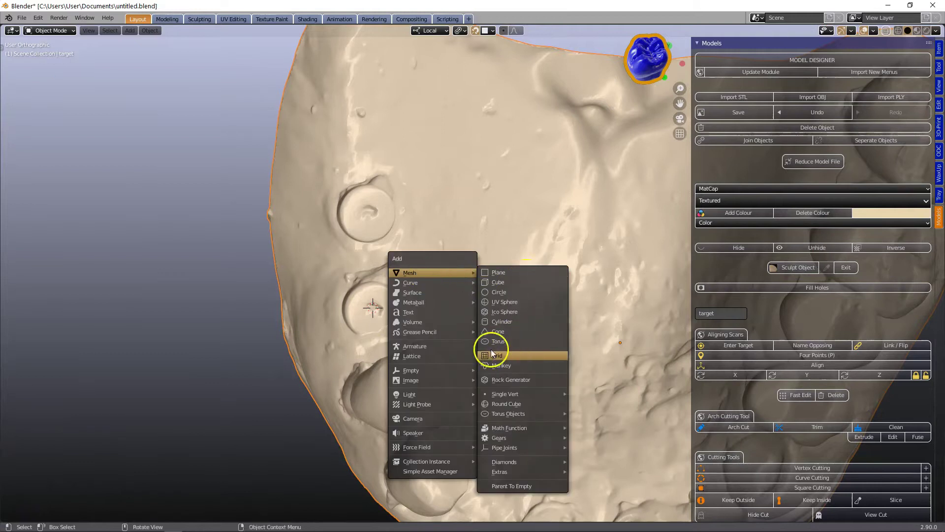
left_click(514, 321)
Set the cylinder's radius to 2 mm and depth to 20 mm, and align it to the view.
scroll(513, 321, "down", 10)
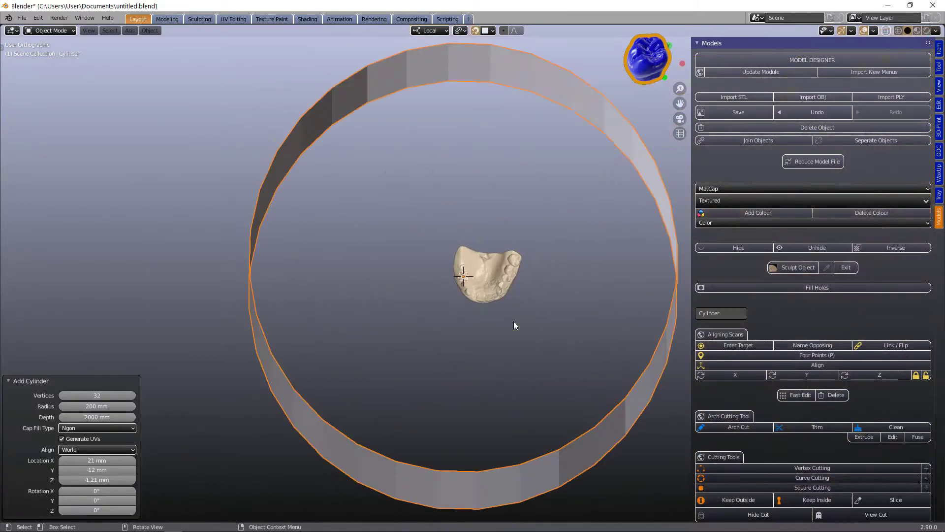
scroll(513, 321, "up", 7)
scroll(513, 321, "up", 1)
left_click(8, 381)
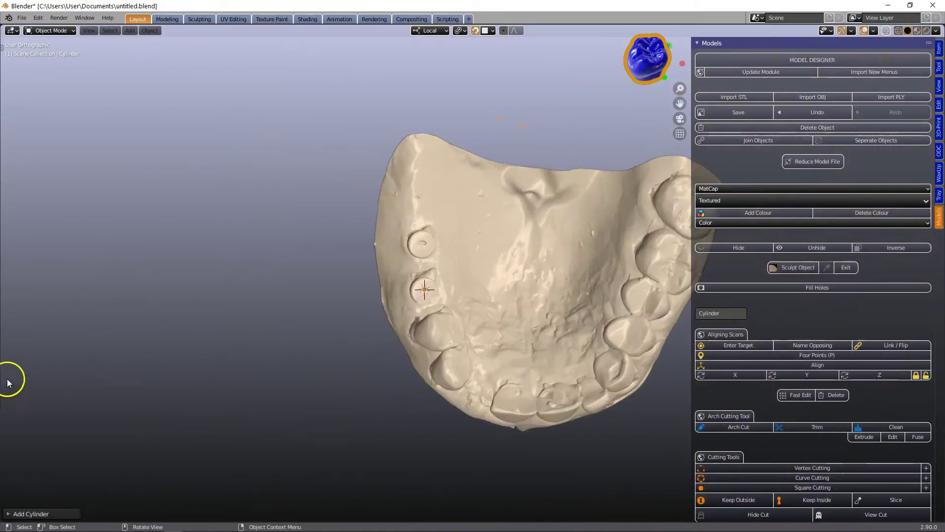
left_click(7, 514)
key("ctrl+a")
type("2")
key("Return")
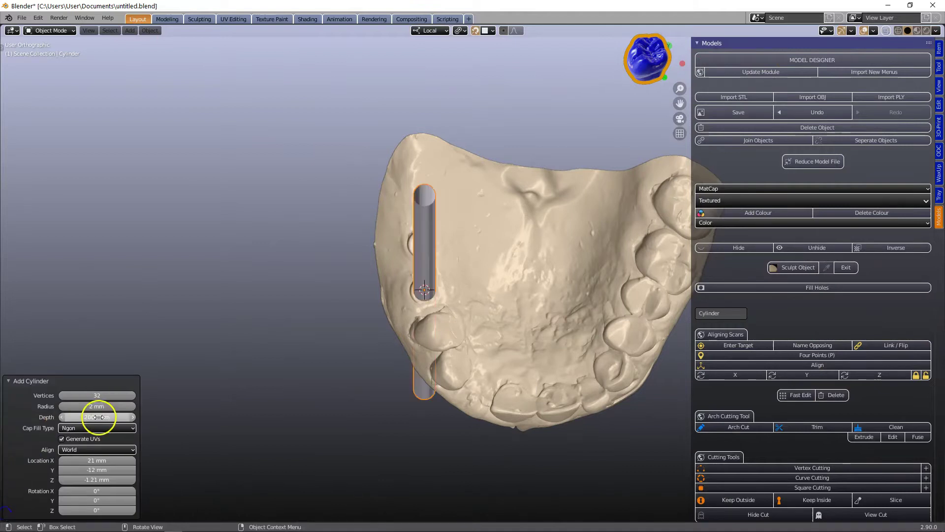
left_click(100, 422)
type("20")
key("Return")
left_click(132, 450)
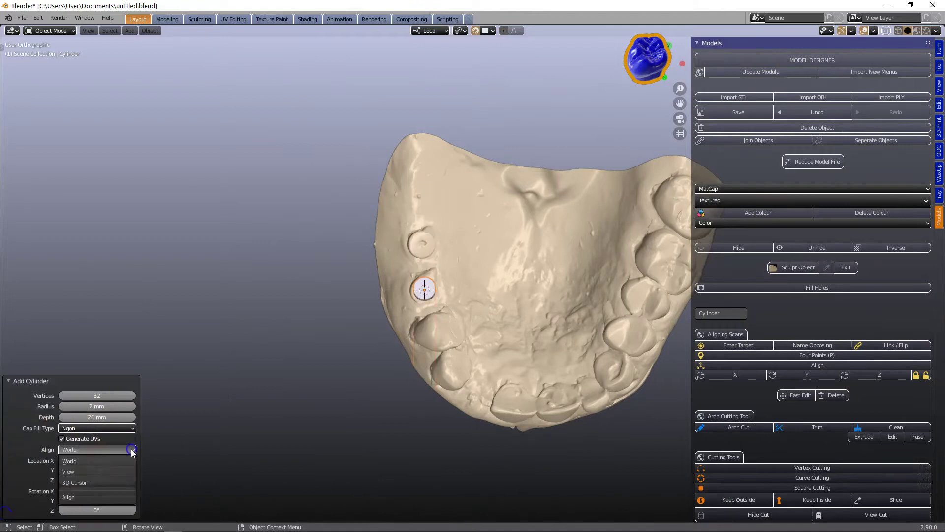
left_click(89, 472)
With X-ray display on, scale the cylinder by about 1.32 and centre it over the front implant site.
scroll(279, 317, "up", 5)
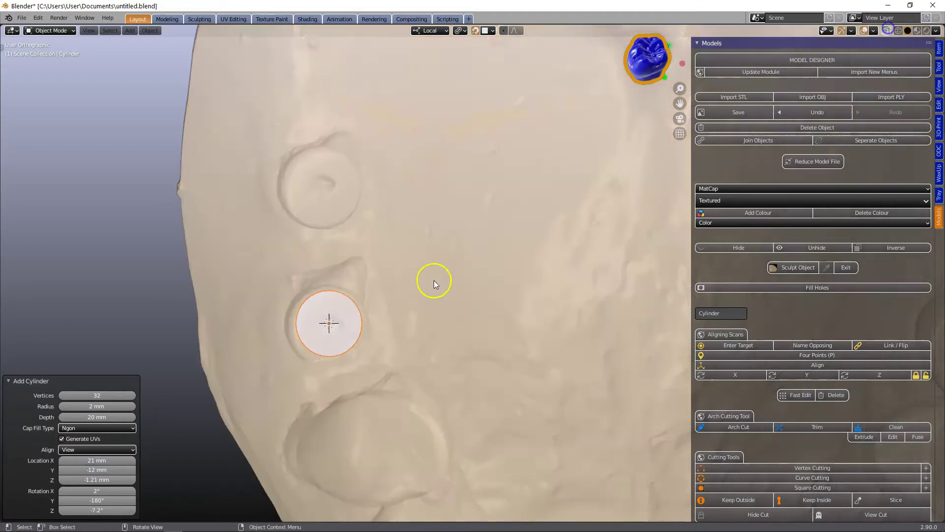
key("s")
left_click(447, 283)
key("g")
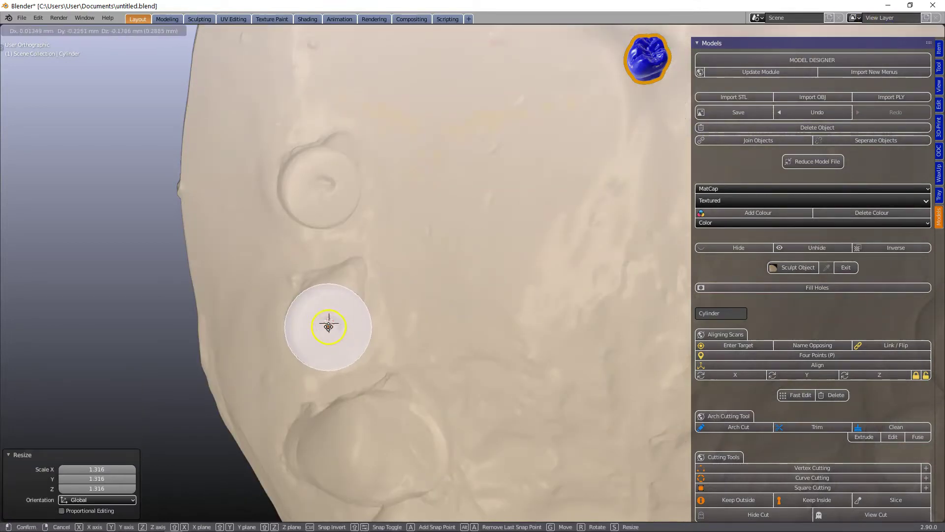
left_click(325, 324)
Duplicate the cylinder onto the rear implant site, about 1.6, 8.4 and 1.7 mm away in X, Y and Z, and turn off X-ray.
key("shift+d")
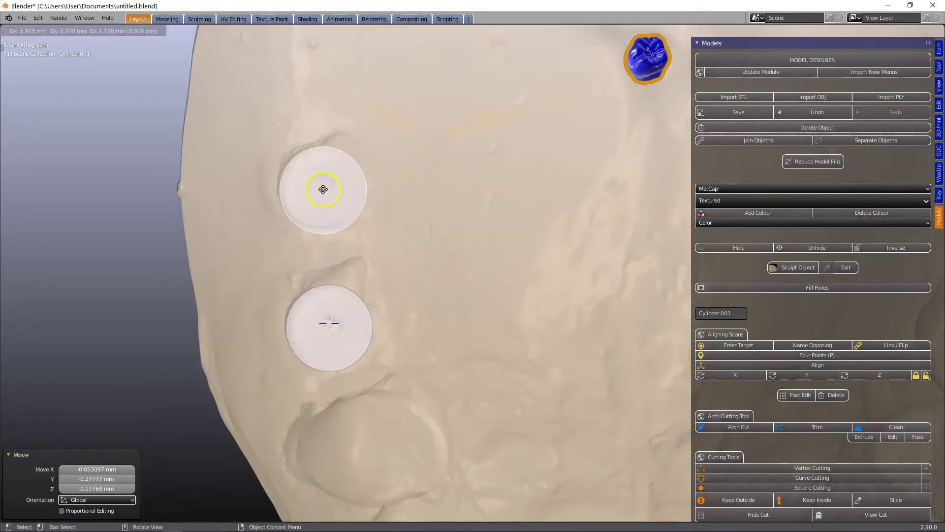
left_click(320, 188)
scroll(448, 345, "down", 3)
middle_click_drag(450, 346, 538, 297)
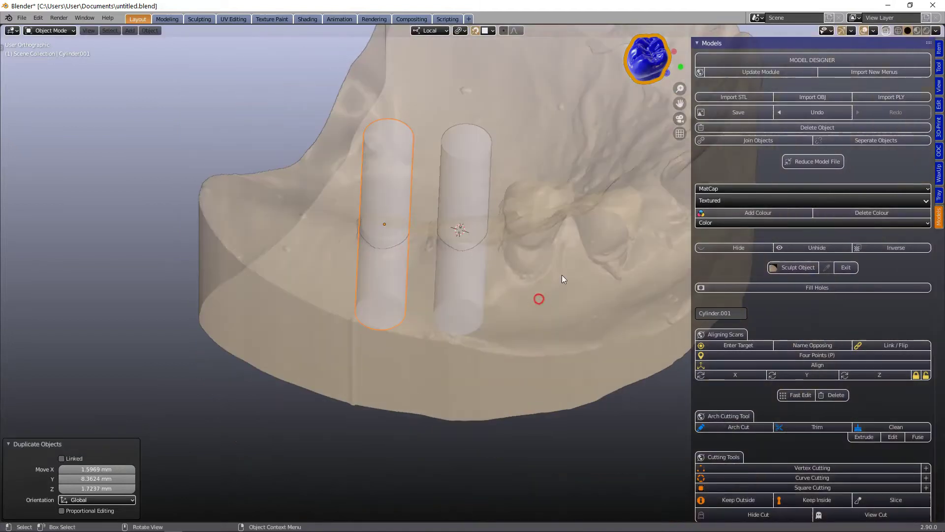
left_click(887, 31)
middle_click_drag(425, 259, 388, 350, "shift")
Show the tool strip and use the Move tool on the front cylinder with the transform orientation set to Local.
left_click(443, 31)
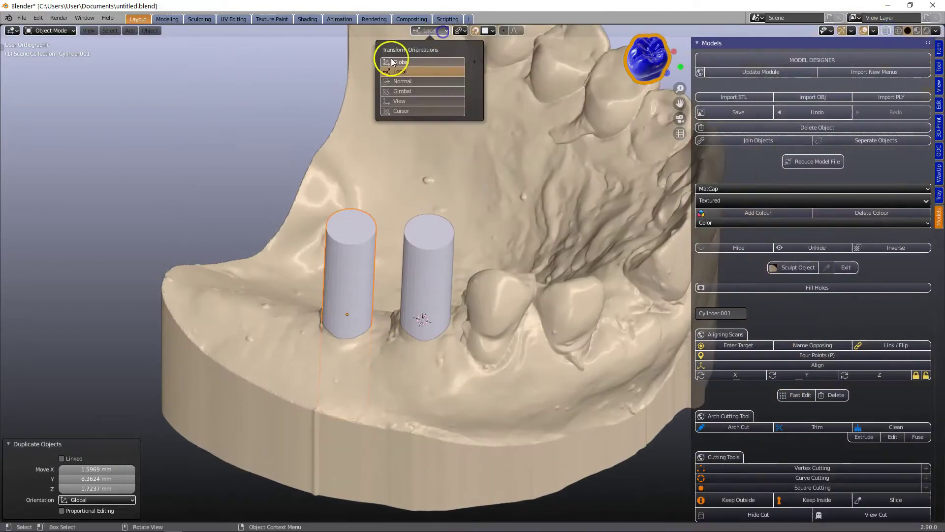
left_click(395, 62)
key("t")
middle_click_drag(367, 257, 438, 264)
left_click(431, 31)
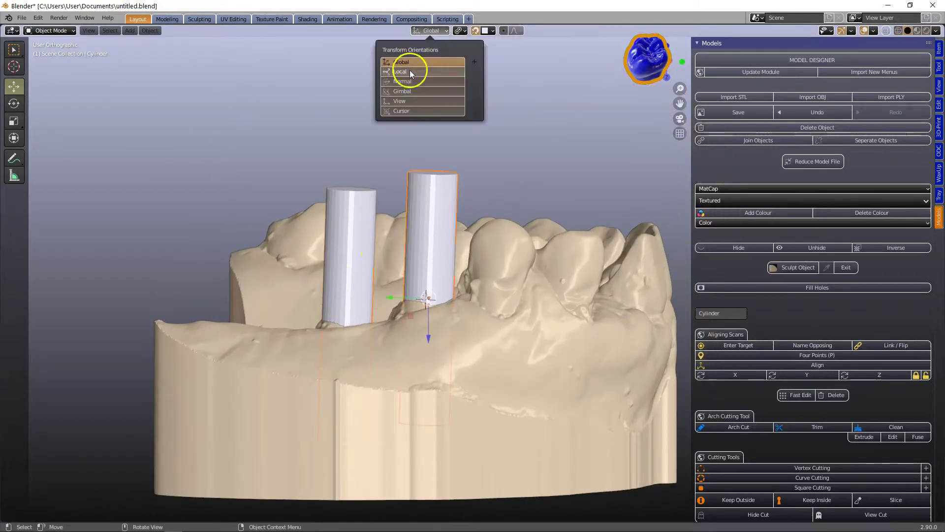
left_click(407, 70)
Try raising the front cylinder along its local Z axis and undo the move.
left_click_drag(426, 259, 434, 131)
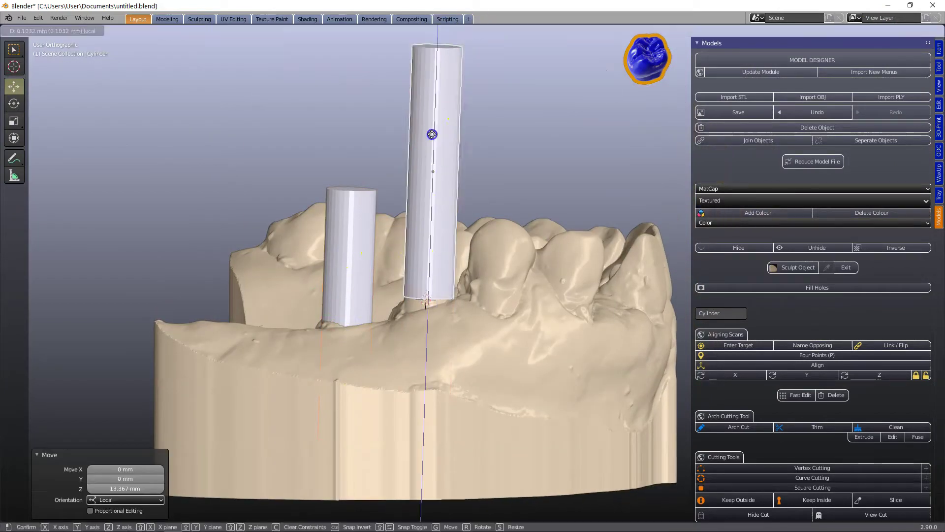
key("ctrl+z")
key("ctrl+z")
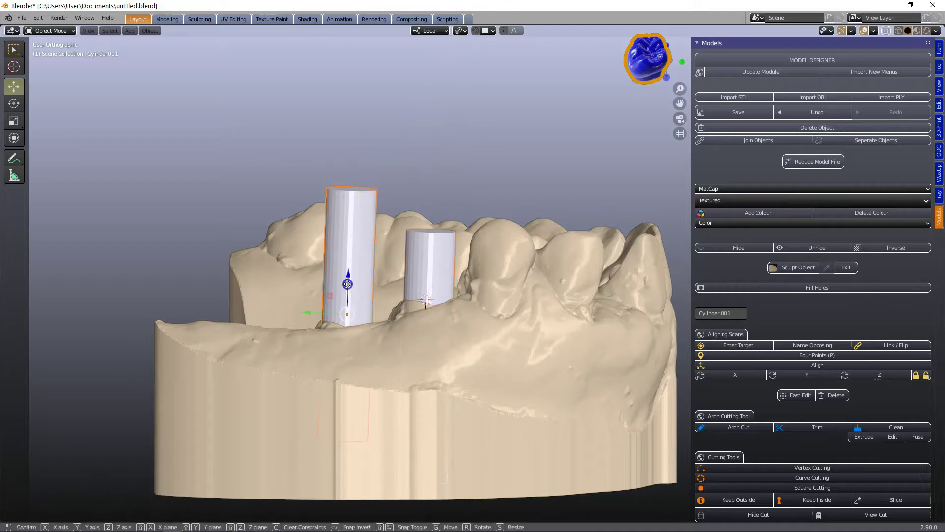
Lower both cylinders along their local Z axes until their tops sit about level with the neighbouring teeth.
left_click_drag(348, 279, 348, 329)
left_click(425, 276)
left_click_drag(429, 309, 429, 308)
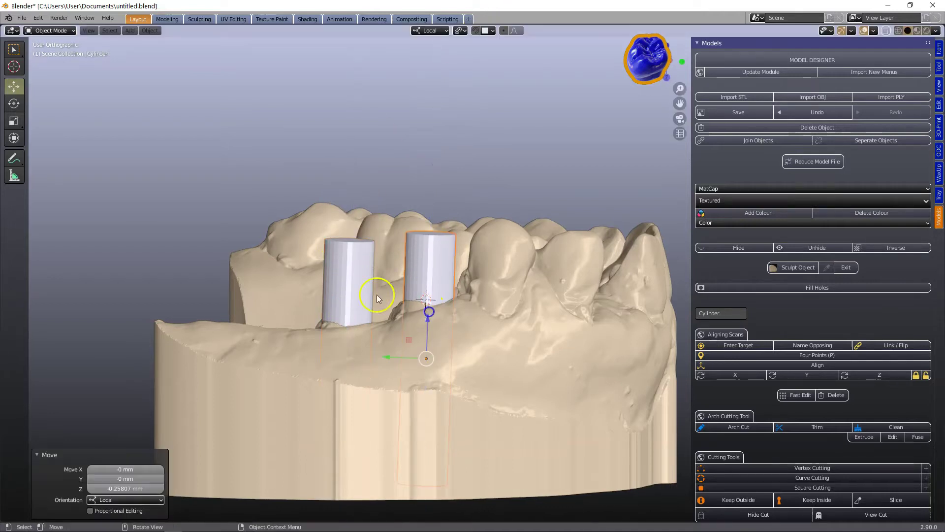
scroll(374, 272, "up", 3)
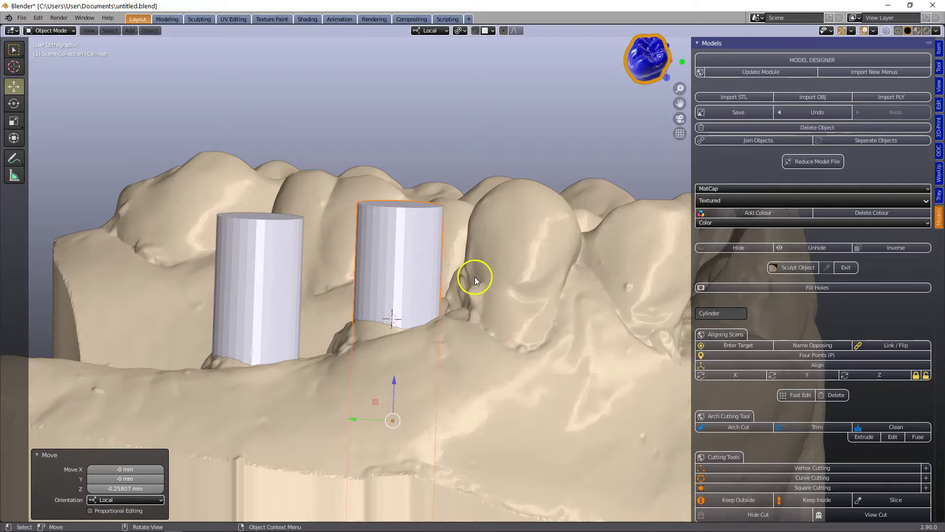
scroll(458, 275, "down", 2)
scroll(354, 274, "down", 2)
left_click(355, 273)
left_click_drag(348, 324, 347, 320)
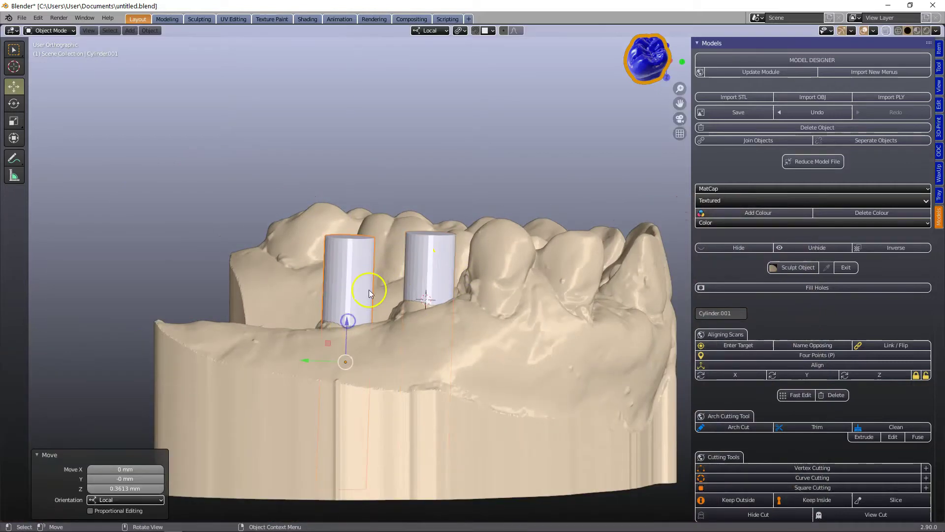
Join the two cylinders with the dental model into one object.
left_click(434, 258, "shift")
left_click(493, 345, "shift")
left_click(738, 141)
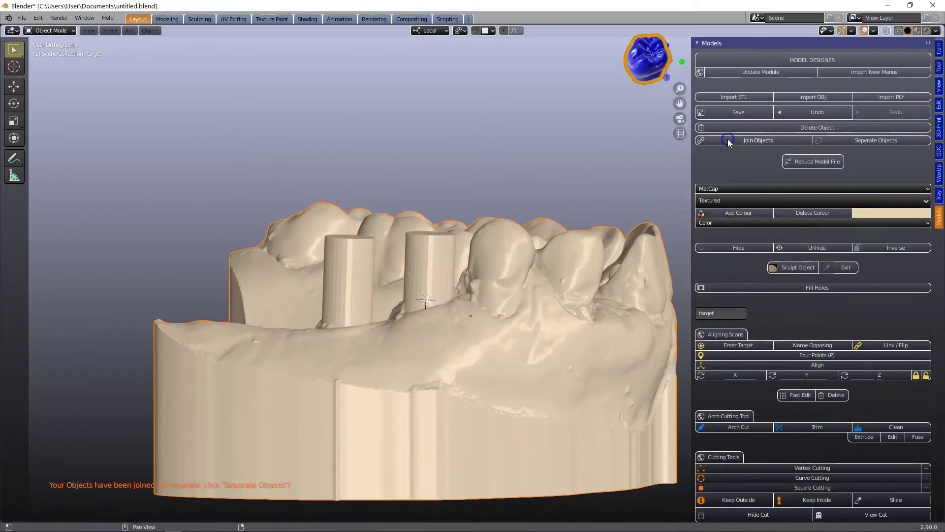
Survey the upper model in the Tray designer, tilting it about 0.57° and 3.44°, and make the blocked model.
scroll(450, 280, "down", 3)
middle_click_drag(450, 281, 507, 243)
left_click(938, 194)
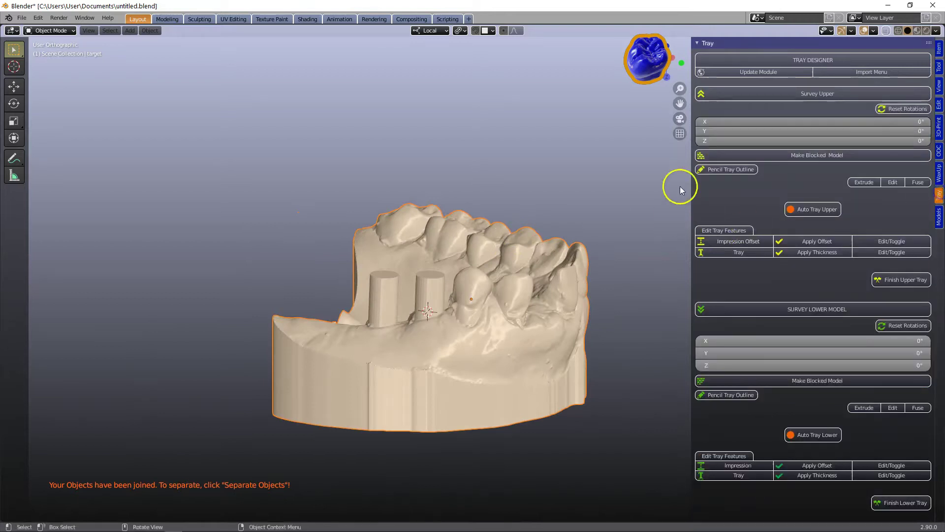
left_click(778, 94)
left_click_drag(472, 285, 543, 291)
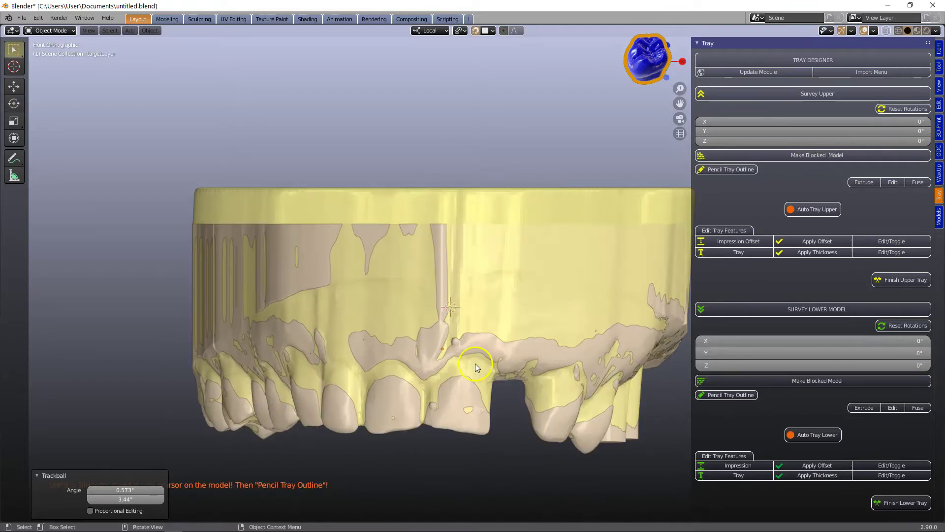
Start the pencil tray outline at the front of the model and extrude it along the gum on the implant side.
left_click(739, 172)
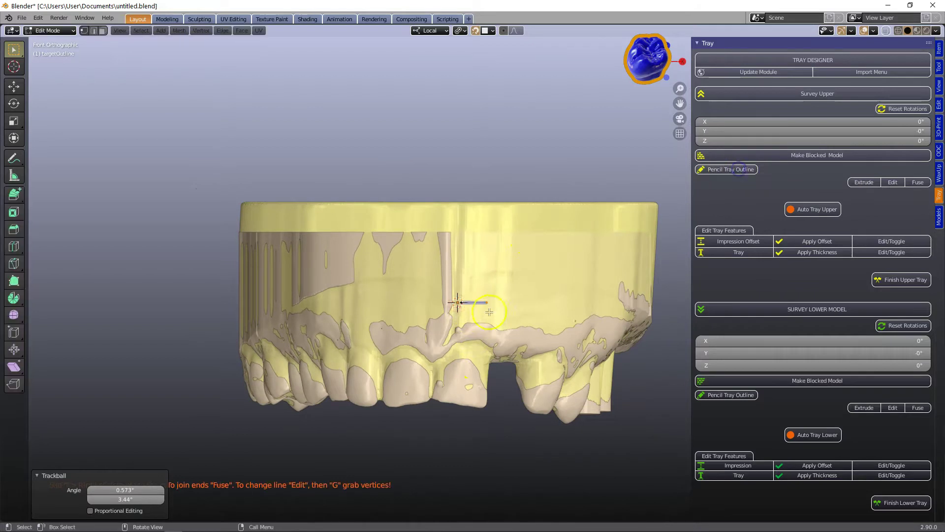
left_click(483, 283)
key("e")
left_click(517, 281)
key("e")
left_click(548, 289)
key("e")
left_click(587, 298)
Continue the tray outline along the outer gum beside the two cylinders and around the rear end of the ridge.
middle_click_drag(634, 379, 309, 215)
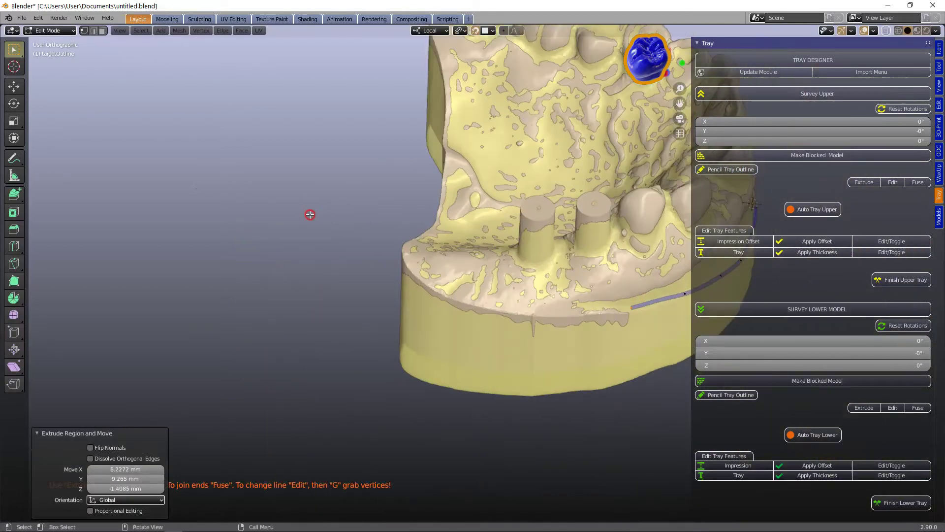
left_click(595, 307)
left_click(557, 304)
left_click(515, 302)
left_click(479, 297)
left_click(449, 291)
left_click(428, 278)
Extend the tray outline across the back of the palate to behind the last molar on the opposite side.
middle_click_drag(394, 268, 601, 311)
left_click(392, 296, "ctrl")
left_click(305, 334, "ctrl")
left_click(194, 344, "ctrl")
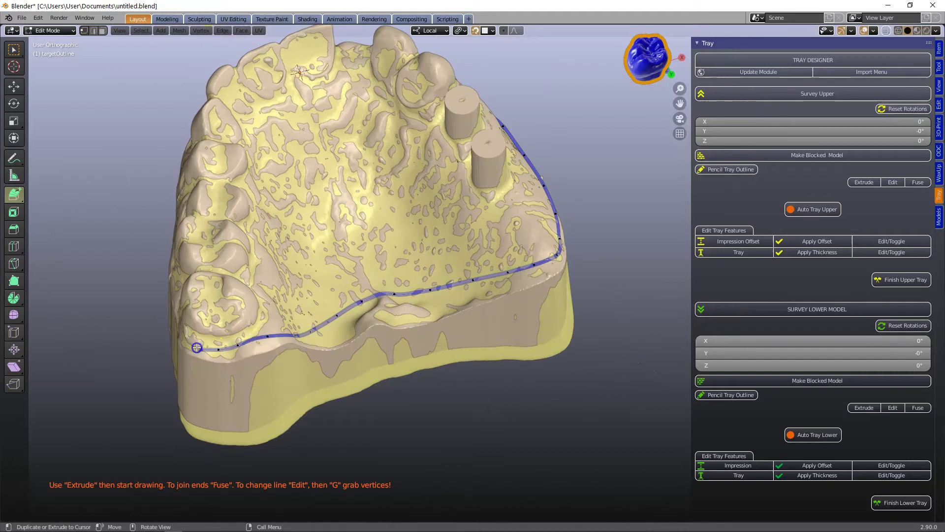
Draw the tray outline forward along the outer gum of the opposite side, back to its starting point at the front.
middle_click_drag(194, 344, 646, 259)
left_click(549, 268)
left_click(525, 284)
left_click(492, 296)
left_click(454, 313)
left_click(418, 328)
left_click(380, 345)
left_click(334, 362)
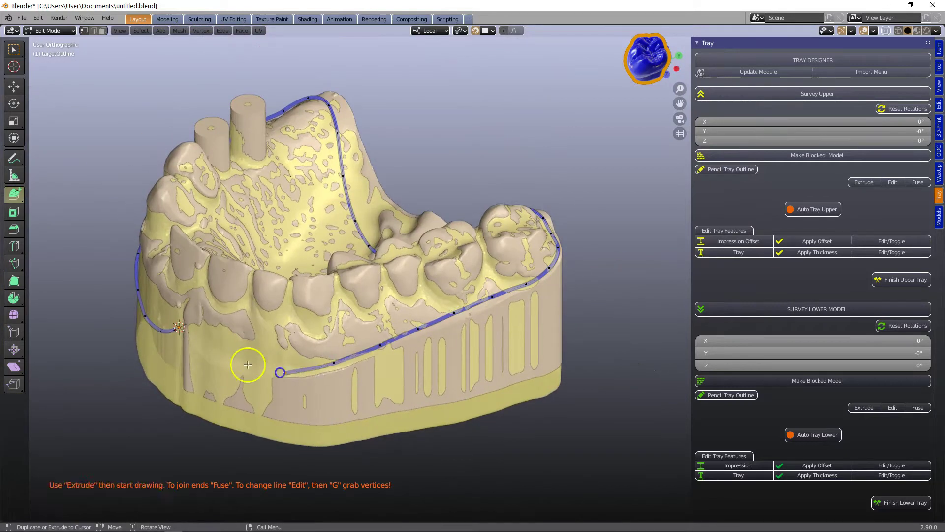
middle_click_drag(197, 329, 417, 341)
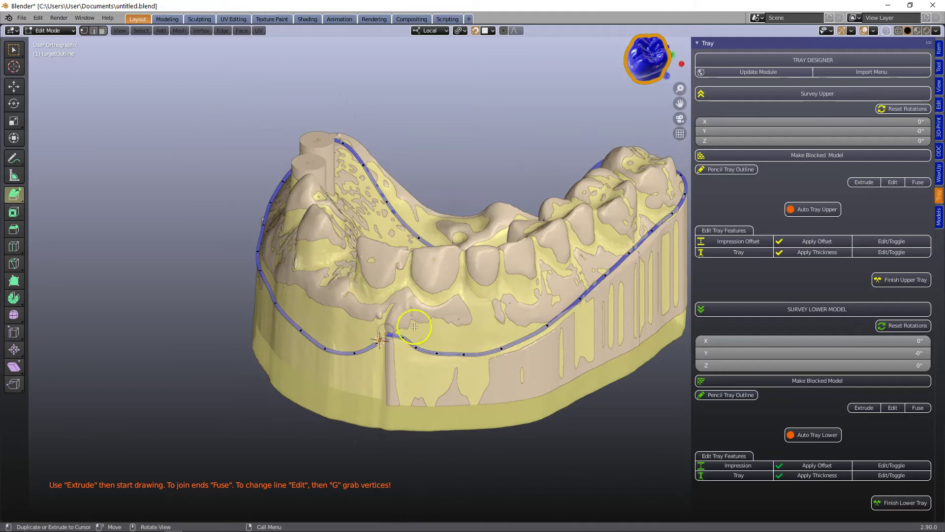
Fuse the two ends of the tray outline into a closed loop.
left_click(913, 184)
scroll(422, 276, "down", 2)
scroll(488, 232, "up", 1)
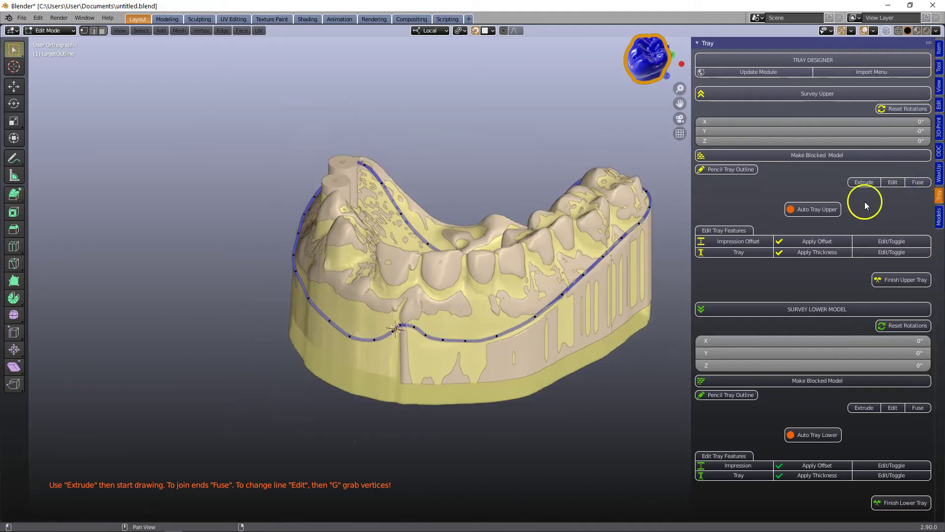
scroll(462, 315, "up", 2)
scroll(449, 349, "down", 1)
Create the upper tray's impression offset, set its thickness to 3 mm and apply it.
middle_click_drag(456, 345, 379, 336, "shift")
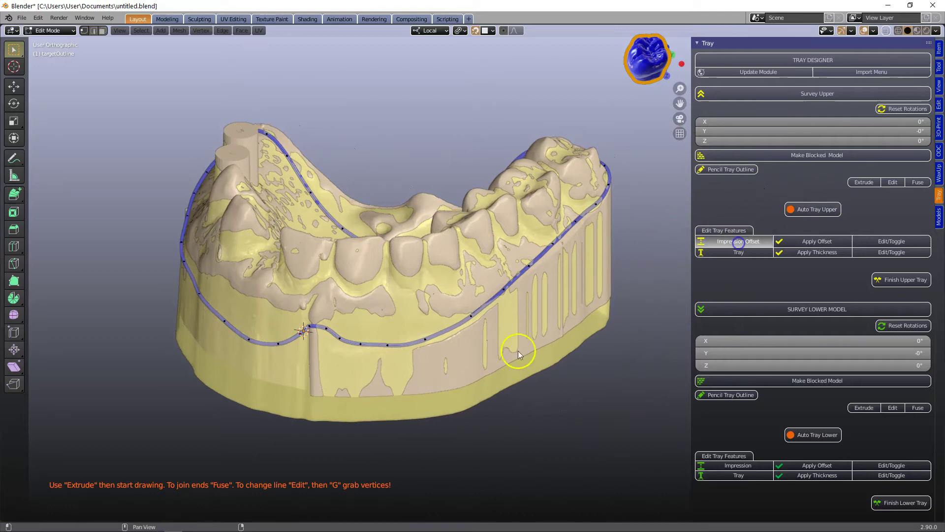
middle_click_drag(507, 350, 624, 328)
middle_click_drag(411, 343, 499, 363, "shift")
scroll(529, 372, "up", 3)
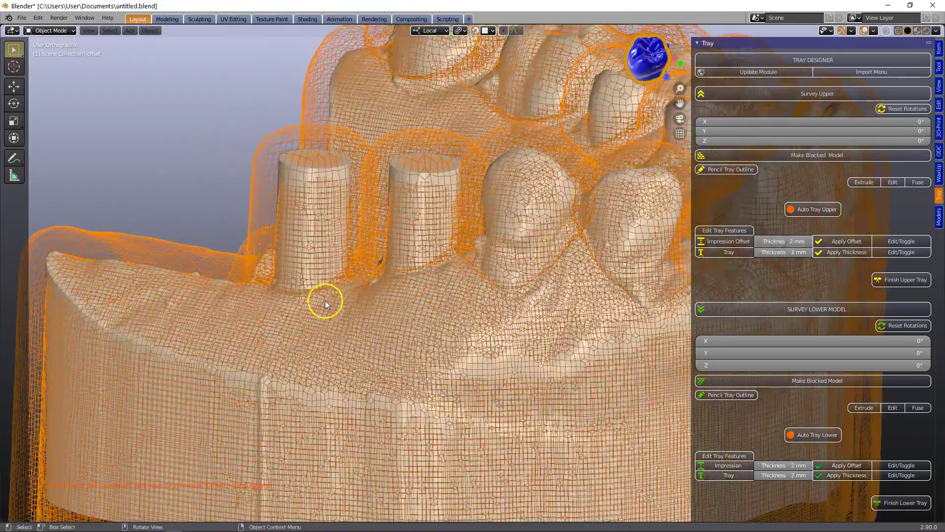
scroll(325, 301, "down", 1)
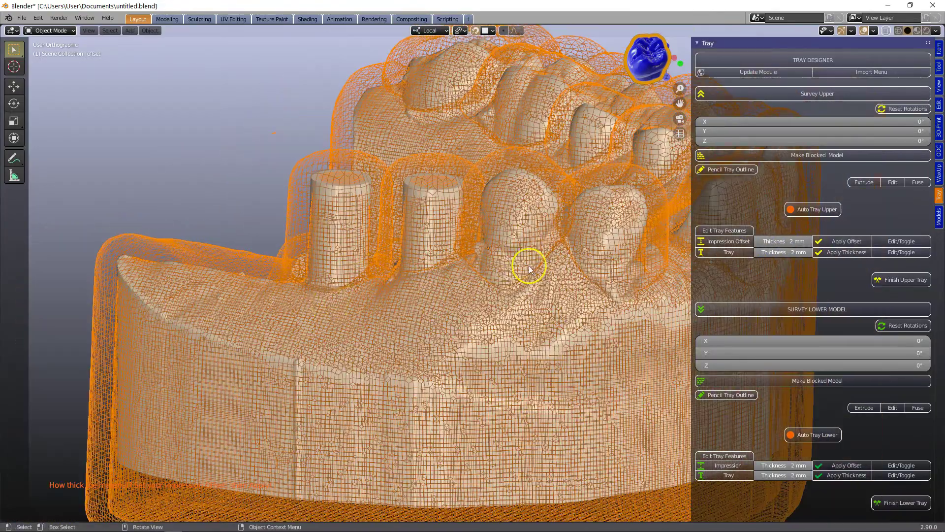
scroll(529, 265, "down", 2)
scroll(507, 276, "up", 2)
double_click(782, 241)
type("3")
key("Return")
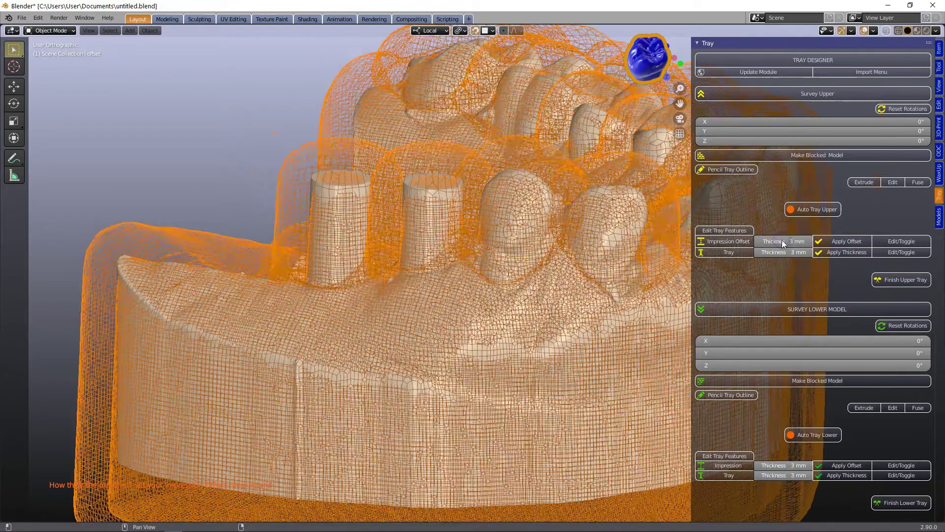
scroll(540, 312, "down", 2)
left_click(855, 242)
Open the impression offset mesh for editing and push a vertex about 3.2 mm into the rearmost molar as an occlusal stop.
middle_click_drag(610, 278, 498, 309)
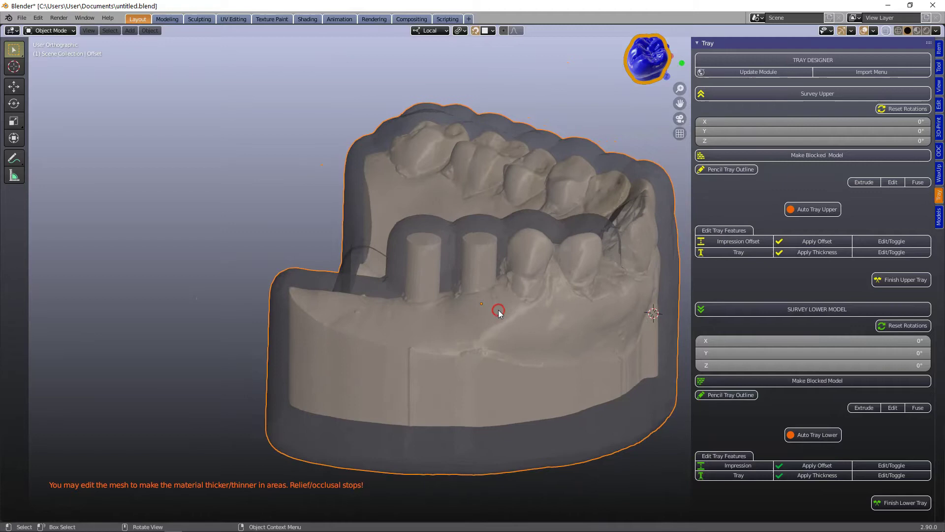
scroll(550, 289, "up", 5)
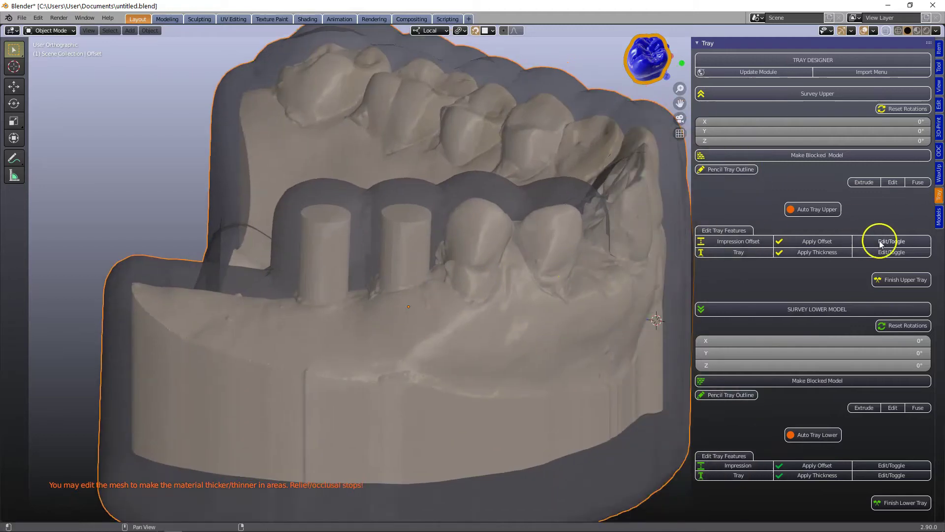
left_click(880, 244)
scroll(409, 261, "down", 2)
middle_click_drag(402, 261, 460, 255)
scroll(413, 241, "up", 3)
scroll(384, 249, "down", 1)
scroll(414, 234, "down", 2)
scroll(469, 257, "up", 4)
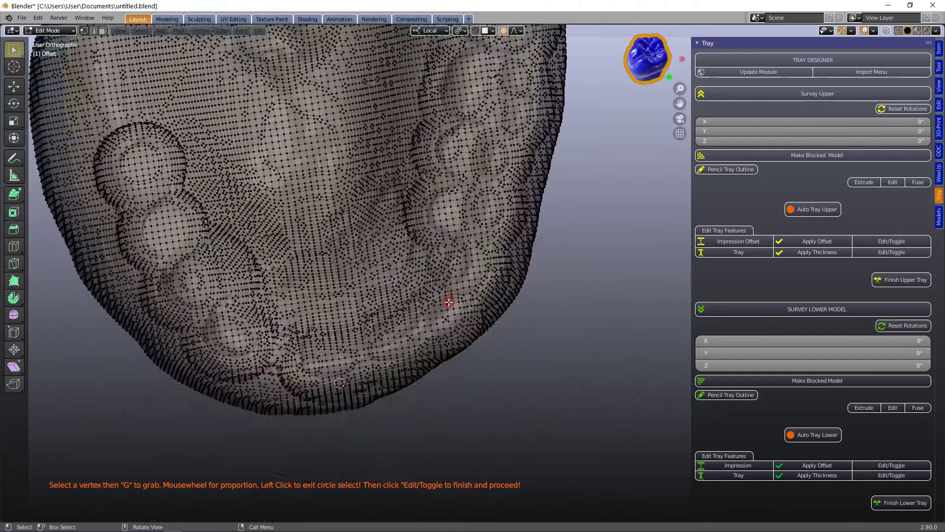
middle_click_drag(449, 302, 479, 445, "shift")
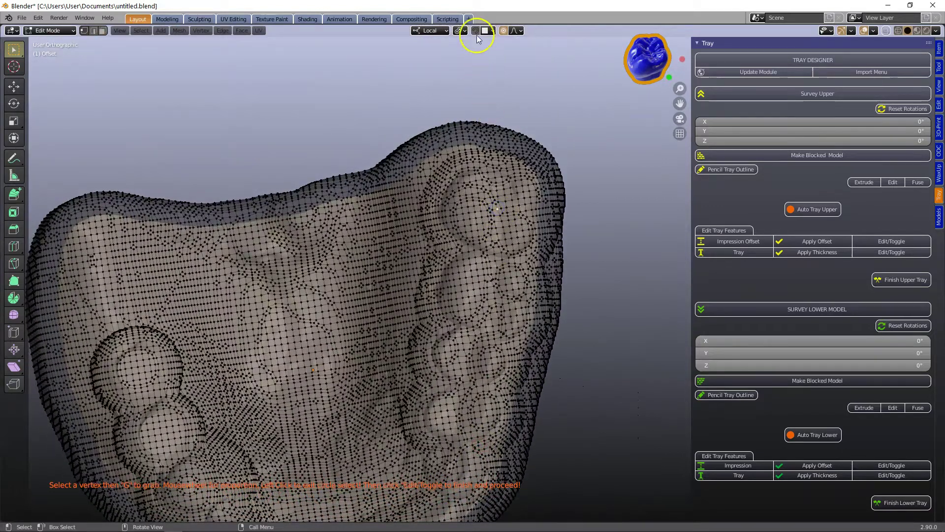
key("g")
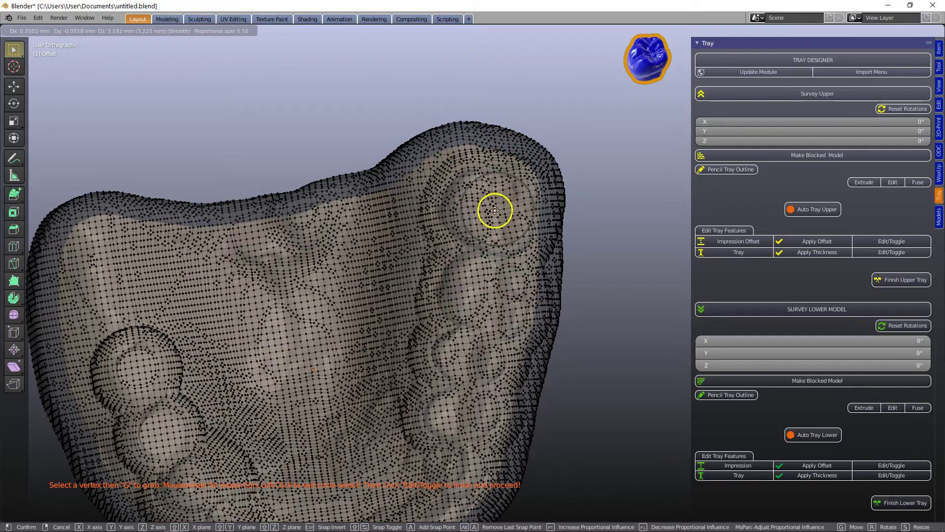
scroll(494, 210, "up", 4)
left_click(494, 210)
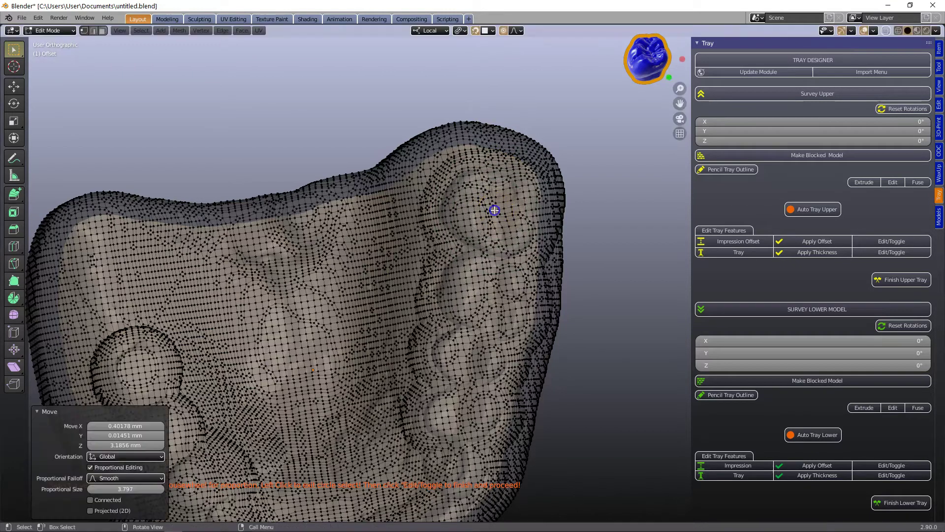
Push offset vertices about 3.7 mm into the next three teeth forward of the rearmost molar as occlusal stops.
key("g")
left_click(485, 318)
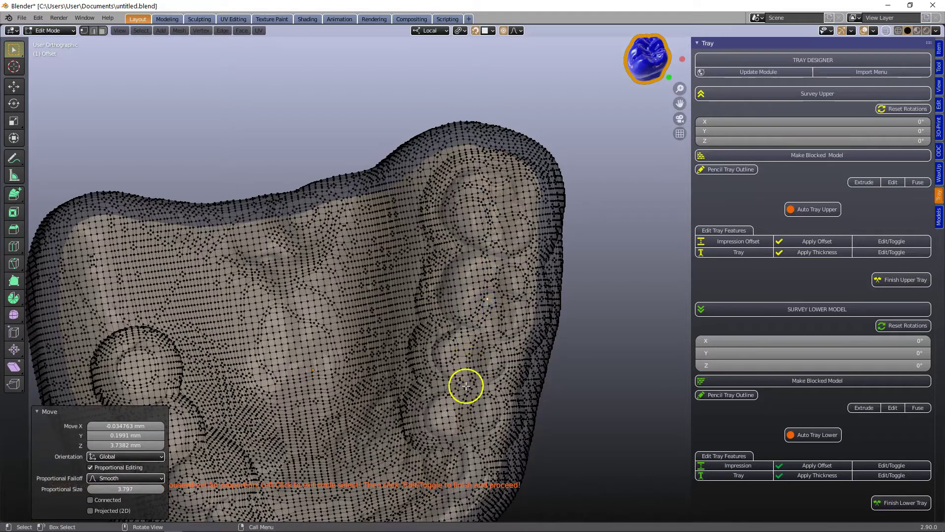
left_click(467, 370)
key("g")
left_click(469, 363)
left_click(457, 419)
key("g")
left_click(457, 417)
Push the offset about 2.9 mm into a central incisor and make another occlusal stop at the canine curve.
scroll(459, 414, "down", 2)
middle_click_drag(461, 408, 507, 289, "shift")
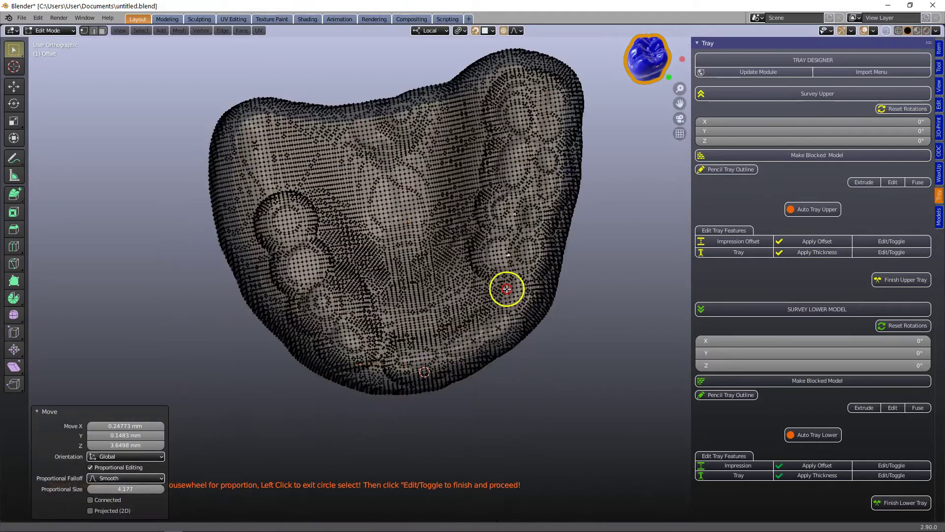
scroll(456, 298, "up", 2)
key("g")
left_click(401, 386)
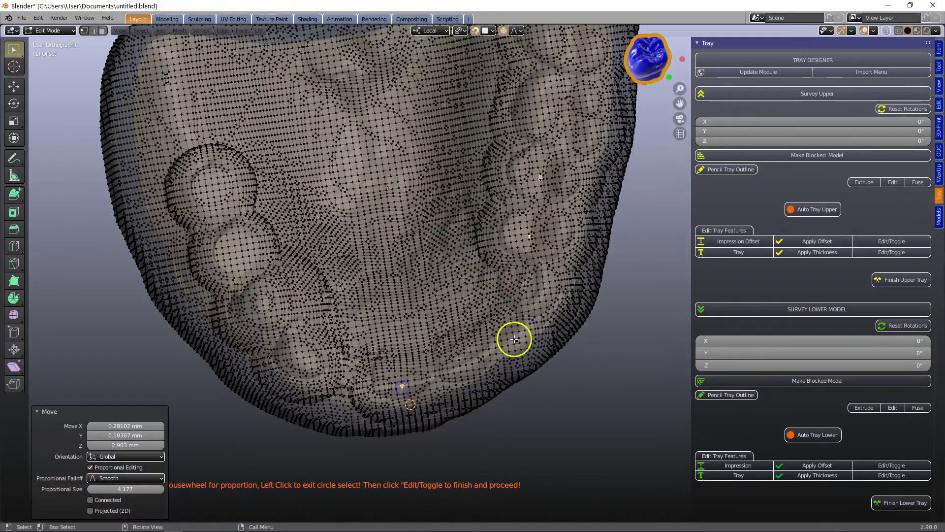
key("g")
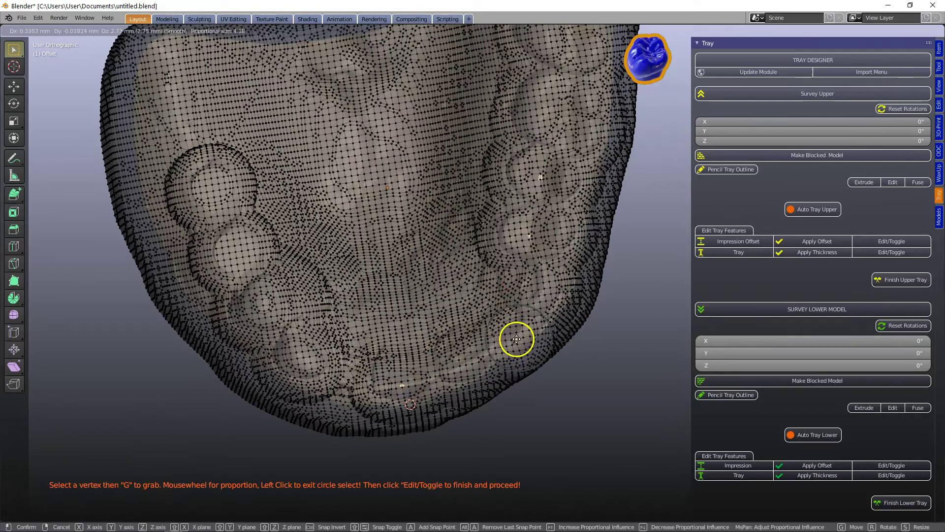
left_click(516, 339)
Push offset vertices into the two natural teeth in front of the implant cylinders as occlusal stops.
left_click(305, 358)
key("g")
left_click(306, 358)
left_click(264, 304)
key("g")
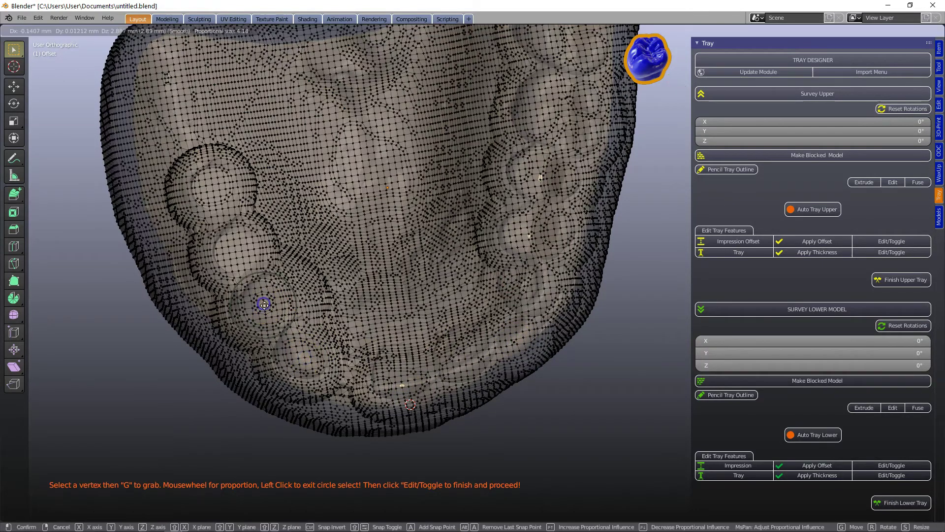
left_click(265, 306)
Push the offset about 2.8 mm into the incisor beside the front stop, and finish editing the offset mesh.
scroll(278, 312, "down", 1)
scroll(280, 312, "down", 2)
middle_click_drag(279, 312, 379, 231)
scroll(508, 286, "up", 4)
middle_click_drag(509, 285, 378, 377)
scroll(335, 349, "down", 3)
scroll(382, 338, "up", 3)
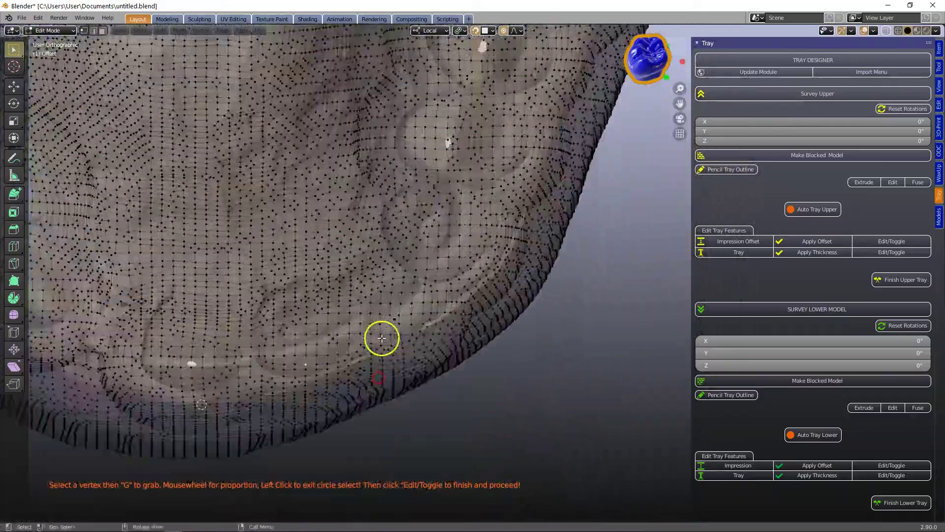
left_click(319, 344)
key("g")
left_click(315, 344)
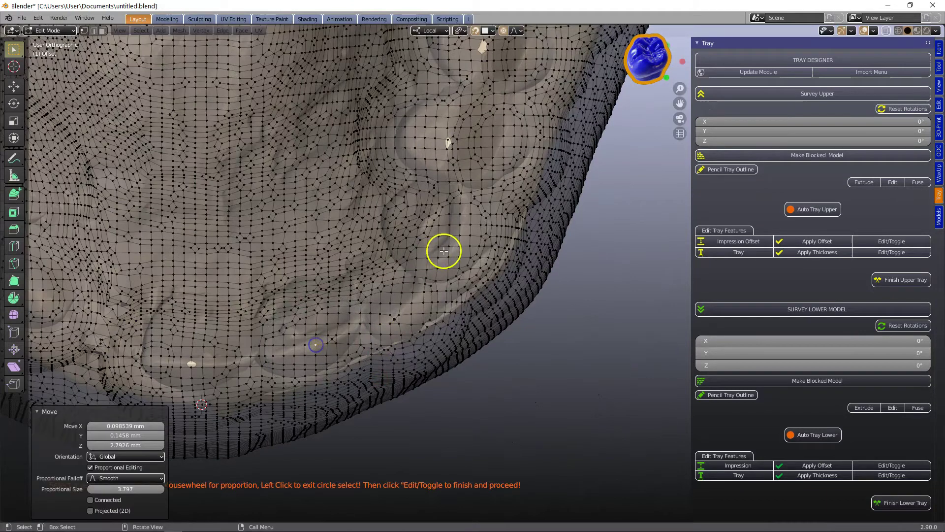
scroll(398, 313, "down", 6)
middle_click_drag(443, 344, 477, 278)
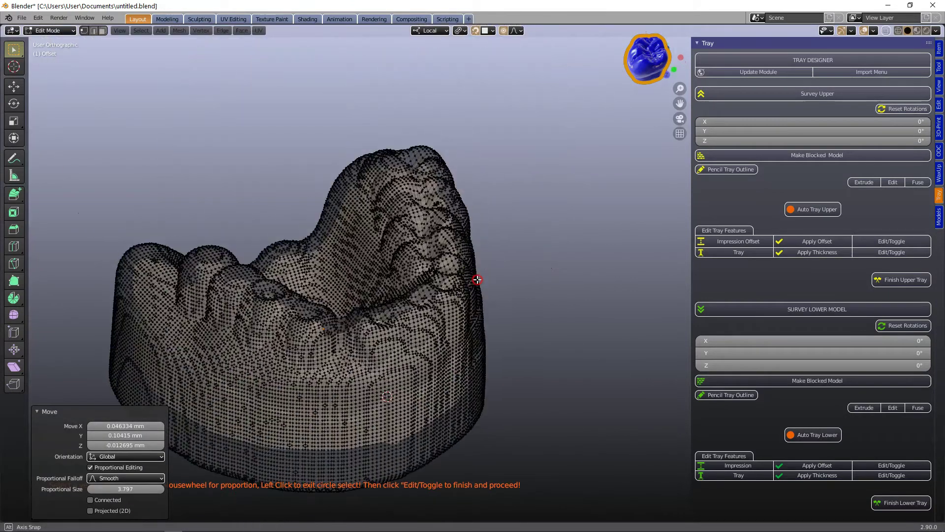
scroll(428, 344, "up", 2)
middle_click_drag(426, 350, 549, 270, "shift")
left_click(891, 242)
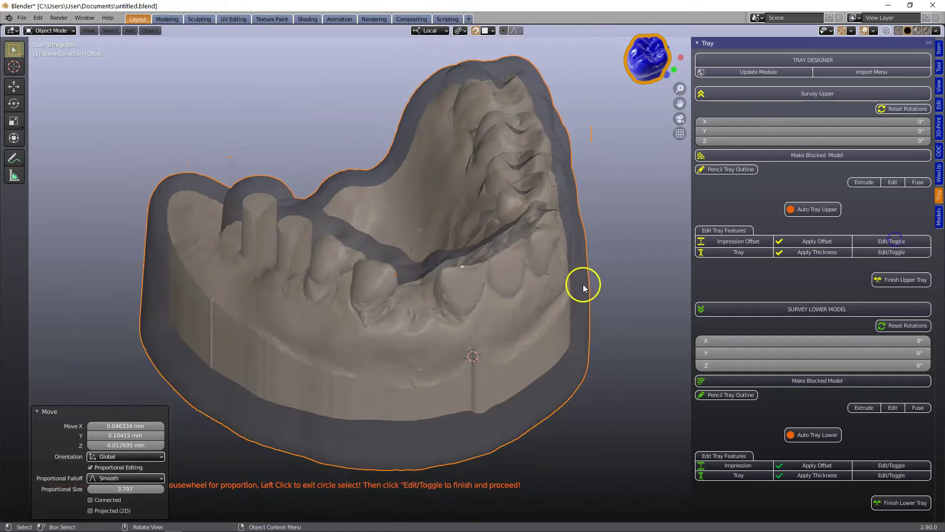
Create the upper tray body, set its thickness to 2.5 mm and apply it.
left_click(738, 253)
scroll(374, 305, "up", 4)
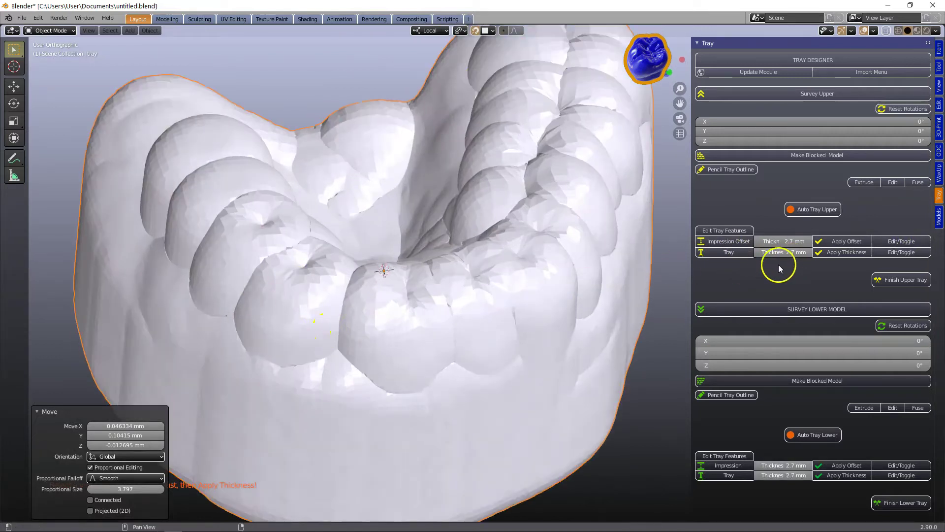
left_click_drag(690, 282, 613, 307)
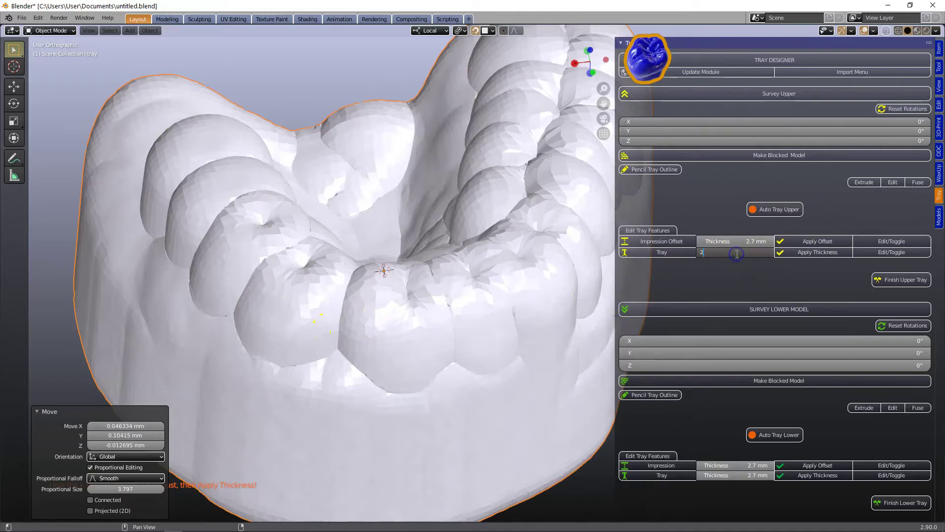
type(".5")
key("Return")
scroll(336, 241, "down", 3)
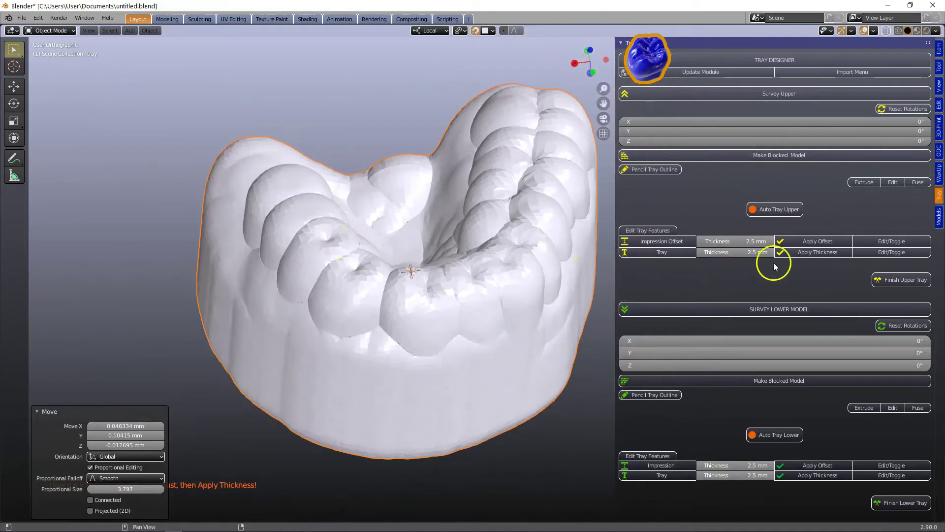
left_click(820, 253)
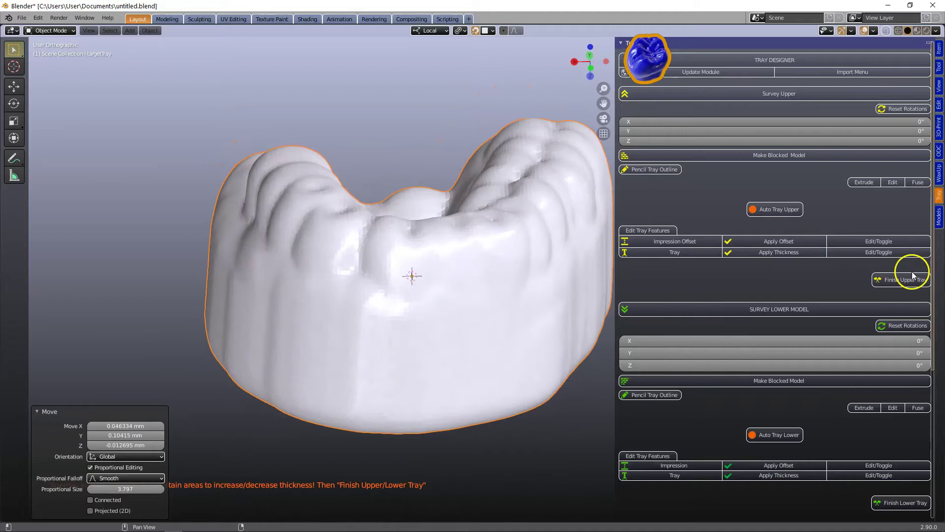
Finish the upper tray trimmed to its outline and add beading along the border.
left_click(904, 281)
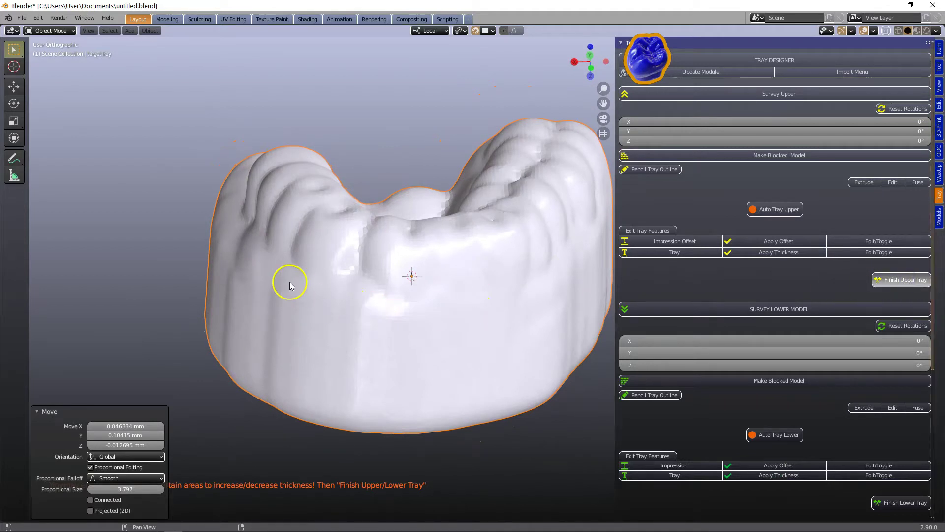
middle_click_drag(378, 307, 133, 383)
scroll(684, 383, "down", 8)
left_click(701, 359)
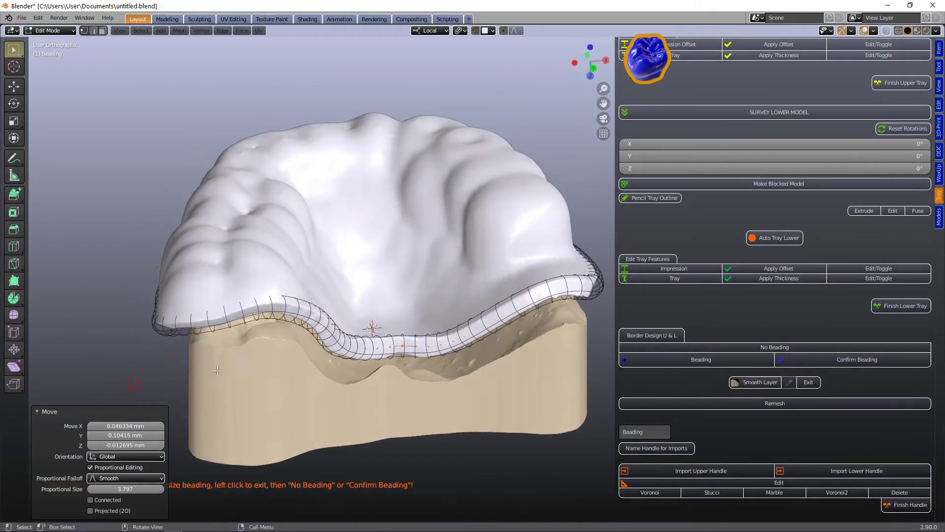
Enlarge the border beading by resizing its skin to a scale of about 1.143.
left_click(887, 31)
left_click(888, 31)
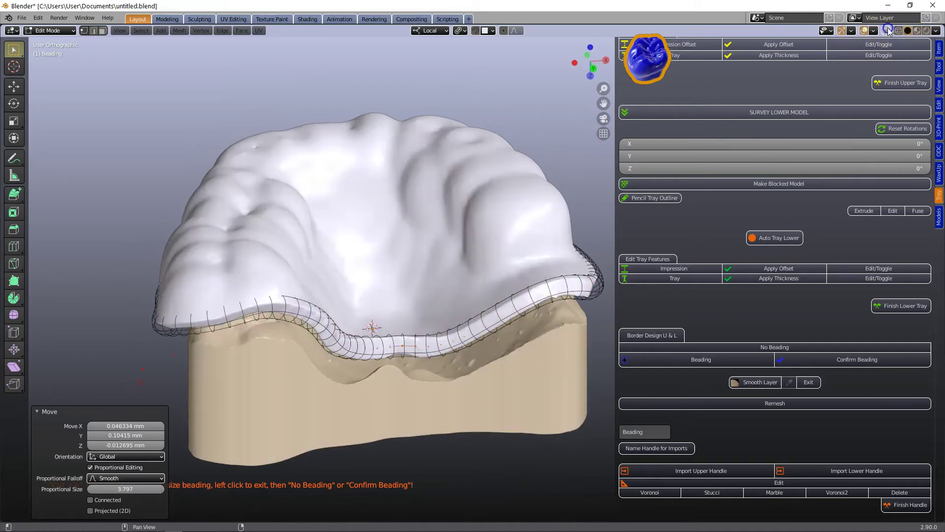
left_click(394, 330)
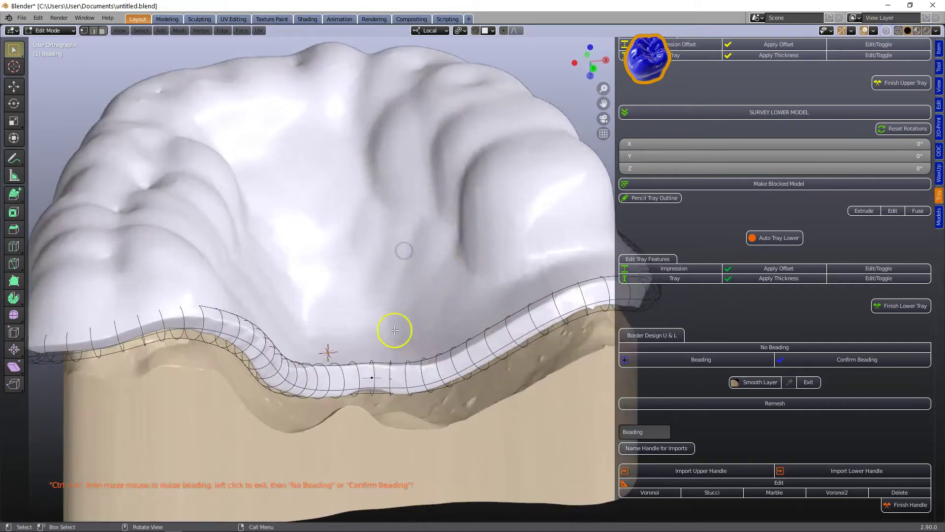
key("ctrl+a")
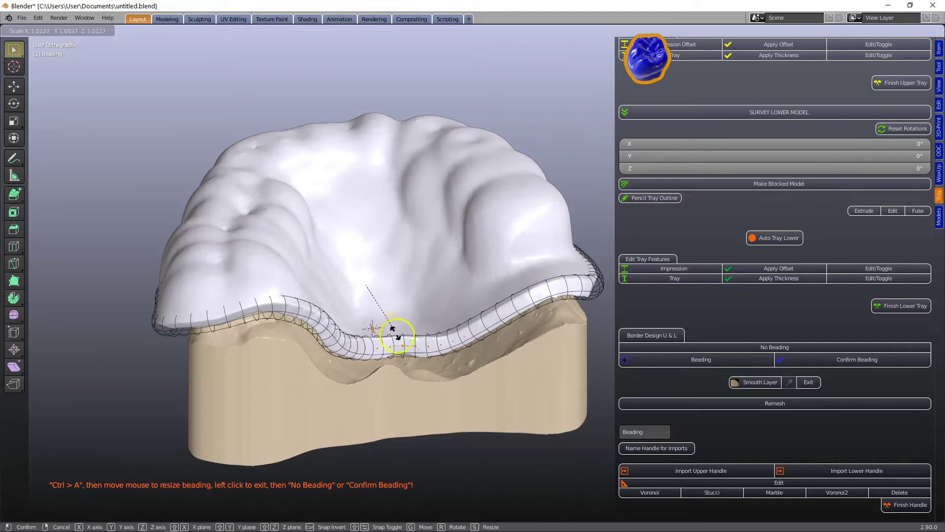
left_click(309, 499)
scroll(314, 395, "down", 3)
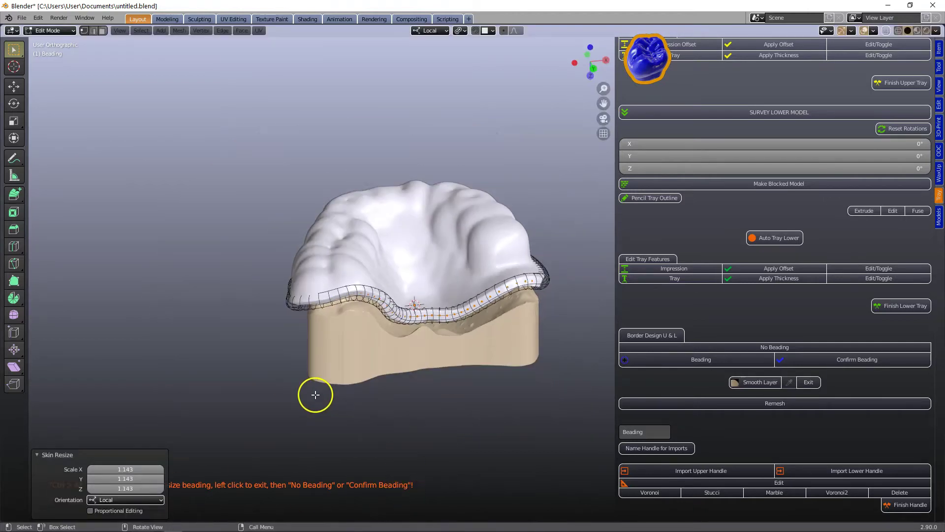
Confirm the beading around the whole tray border and start smoothing the layer.
middle_click_drag(314, 394, 502, 364)
scroll(490, 373, "up", 4)
middle_click_drag(447, 382, 445, 338, "shift")
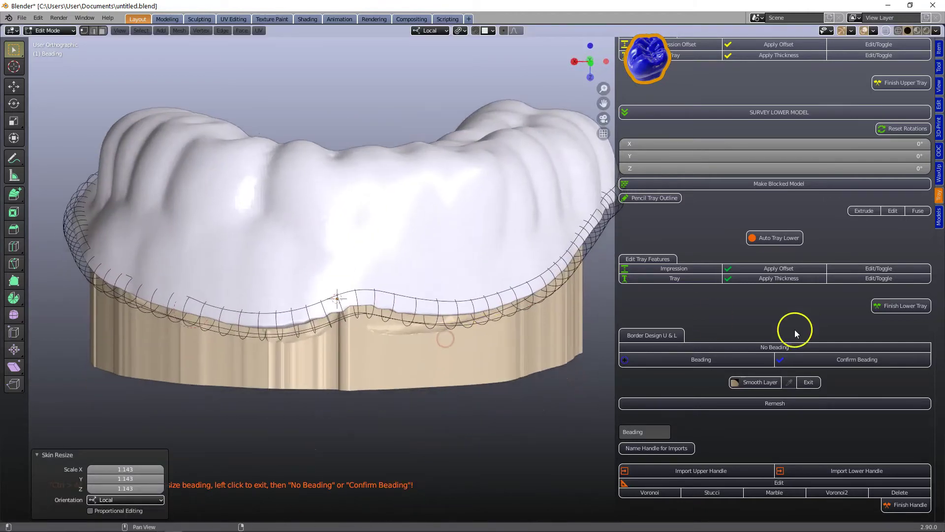
scroll(763, 347, "down", 1)
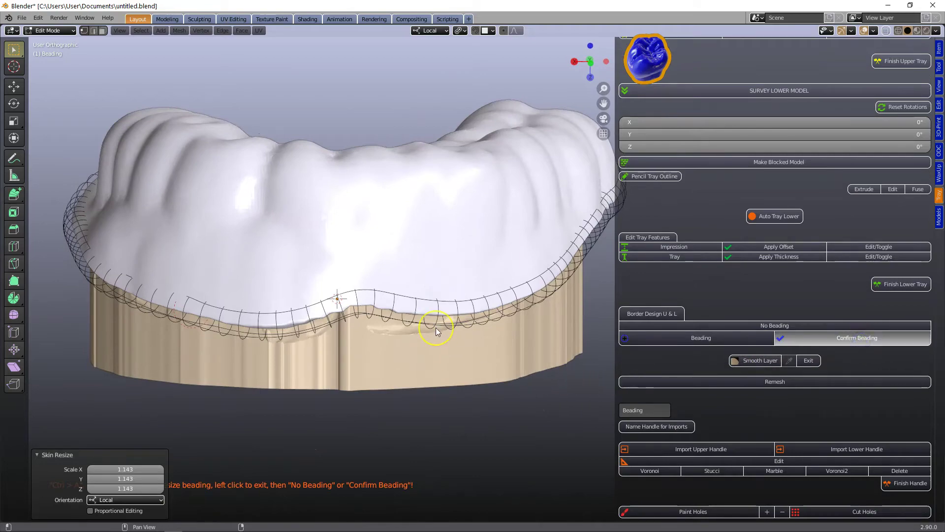
scroll(436, 327, "down", 1)
middle_click_drag(436, 327, 444, 305)
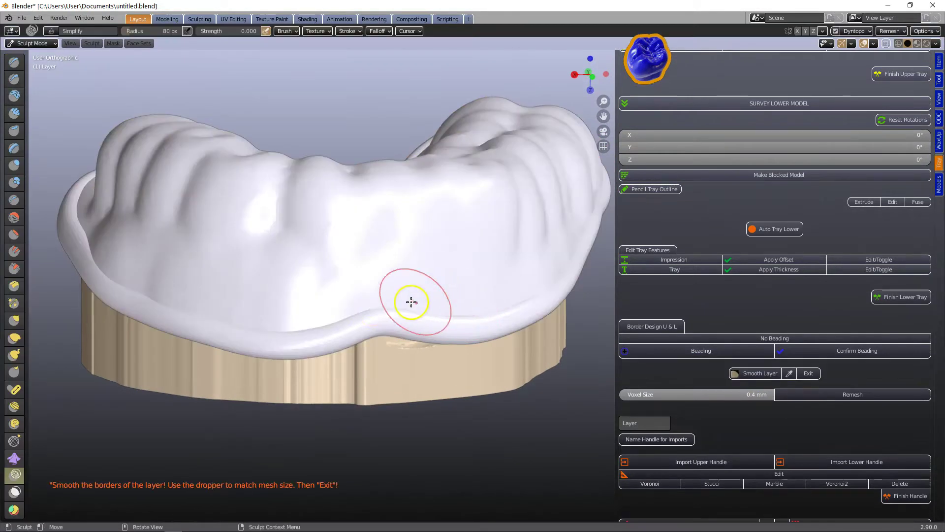
Smooth the beaded border around the tray, exit smoothing and remesh the layer with a 0.4 mm voxel size.
middle_click_drag(288, 327, 612, 183)
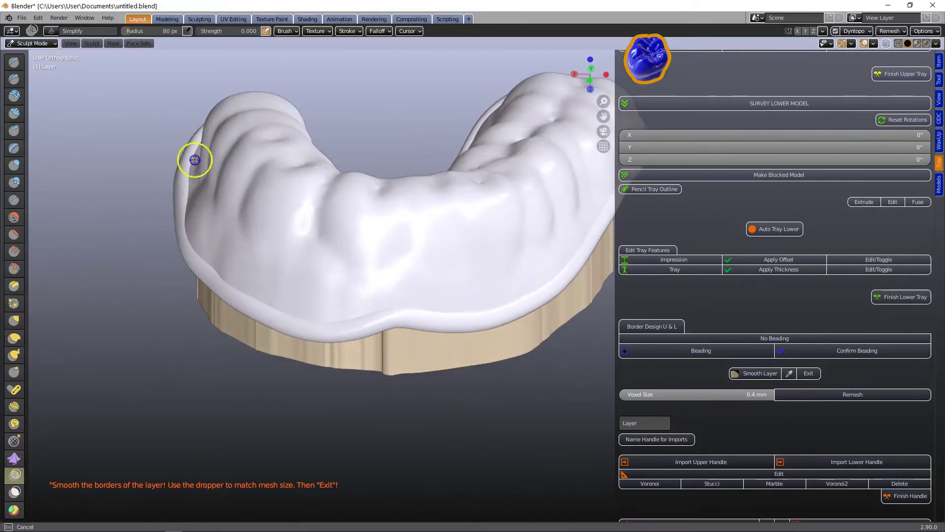
scroll(335, 207, "up", 1)
middle_click_drag(443, 223, 255, 248)
middle_click_drag(512, 368, 559, 340)
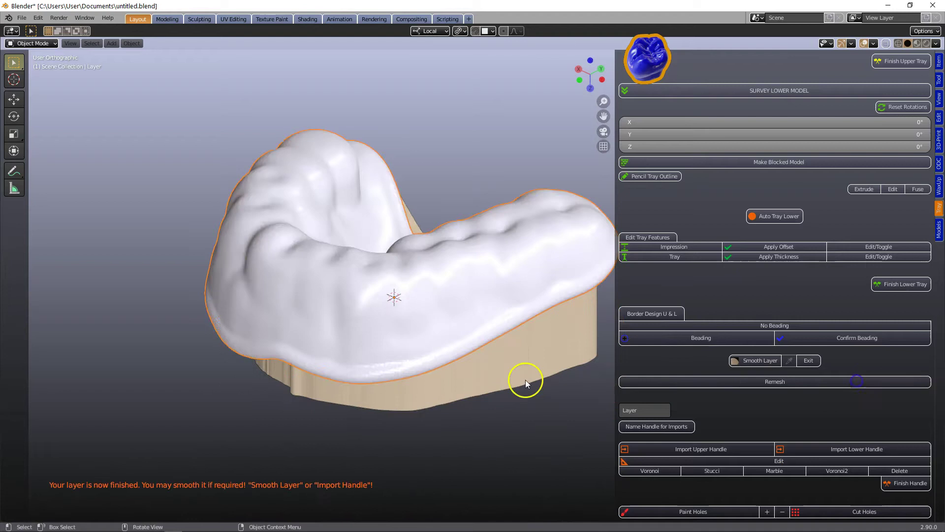
Examine the tray's thickness over the model in a narrow clipped section at the front midline, and restore the full view.
middle_click_drag(507, 364, 564, 327)
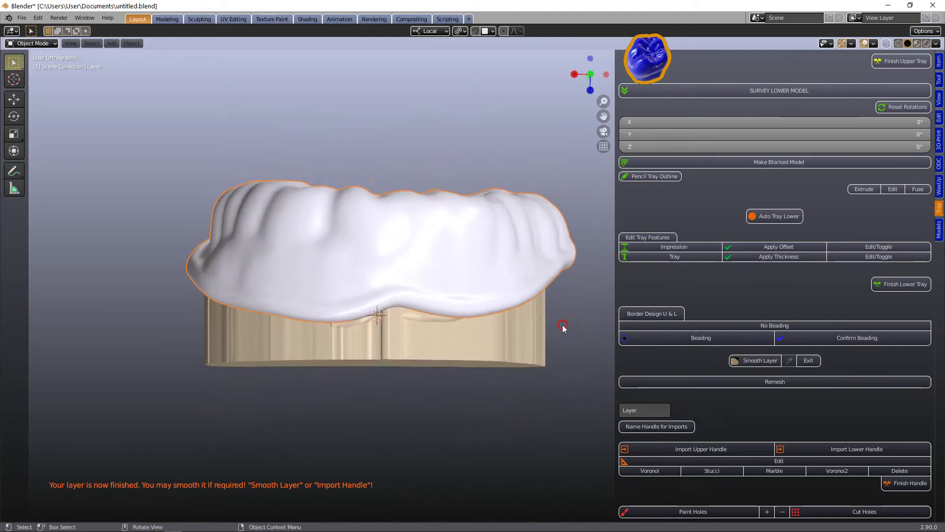
mouse_move(381, 246)
middle_mouse_down()
mouse_move(374, 262)
mouse_move(375, 244)
middle_mouse_up()
key("b")
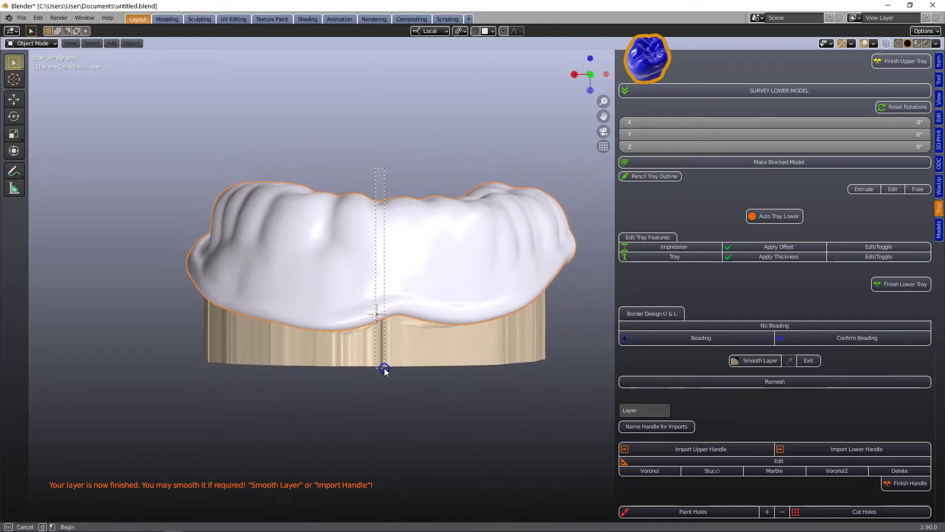
left_click_drag(385, 369, 385, 379)
middle_click_drag(372, 291, 453, 291)
scroll(522, 190, "up", 5)
scroll(534, 143, "down", 6)
key("alt+b")
middle_click_drag(512, 226, 426, 288)
scroll(399, 313, "up", 5)
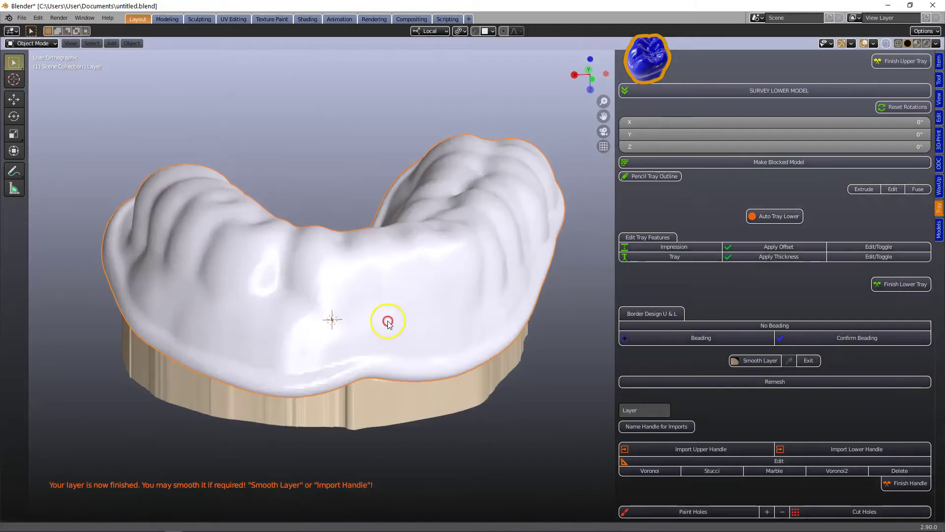
Import the upper handle and rotate it by -3.19° as seen from above to line it up with the tray front.
left_click(686, 449)
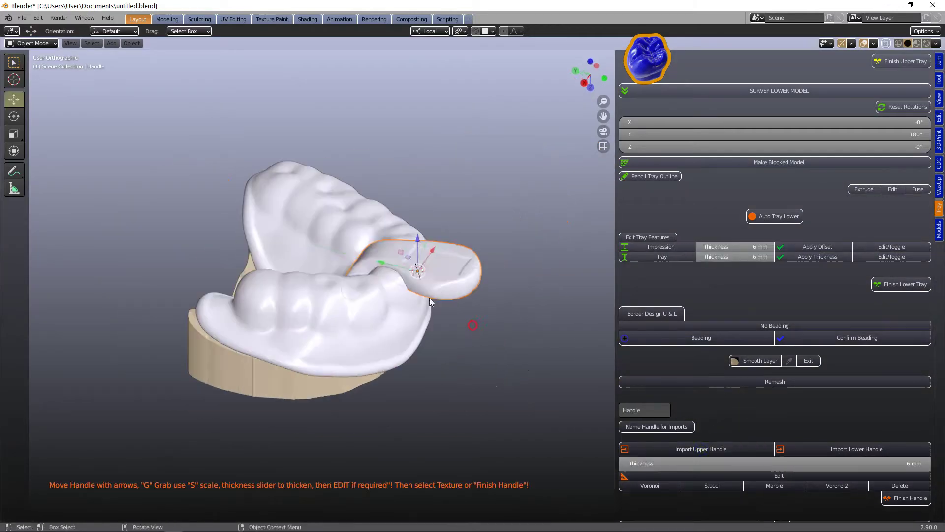
left_click(462, 228)
middle_click_drag(462, 227, 426, 243)
key("r")
left_click(494, 174)
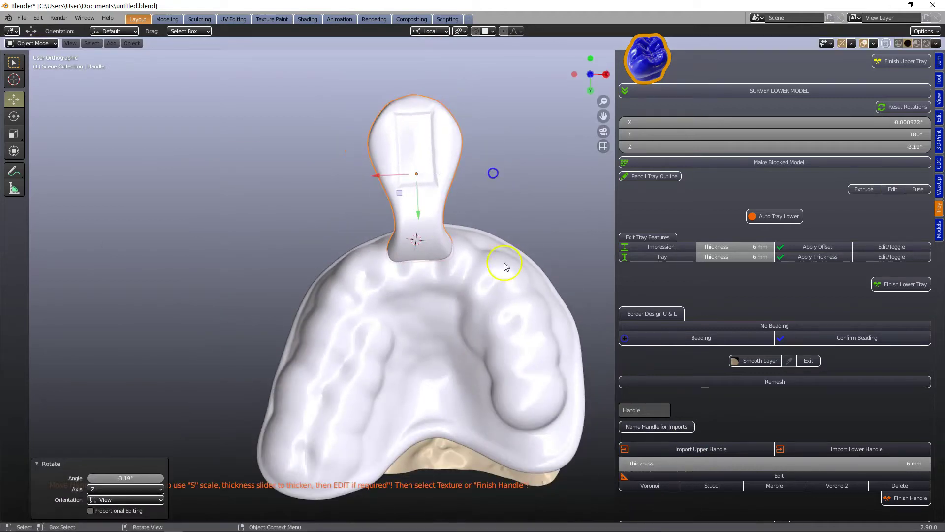
Move the handle by -5.69 mm along its local Y axis and open its mesh for editing.
left_click_drag(417, 209, 415, 183)
middle_click_drag(458, 277, 523, 332)
scroll(838, 378, "down", 1)
left_click(738, 460)
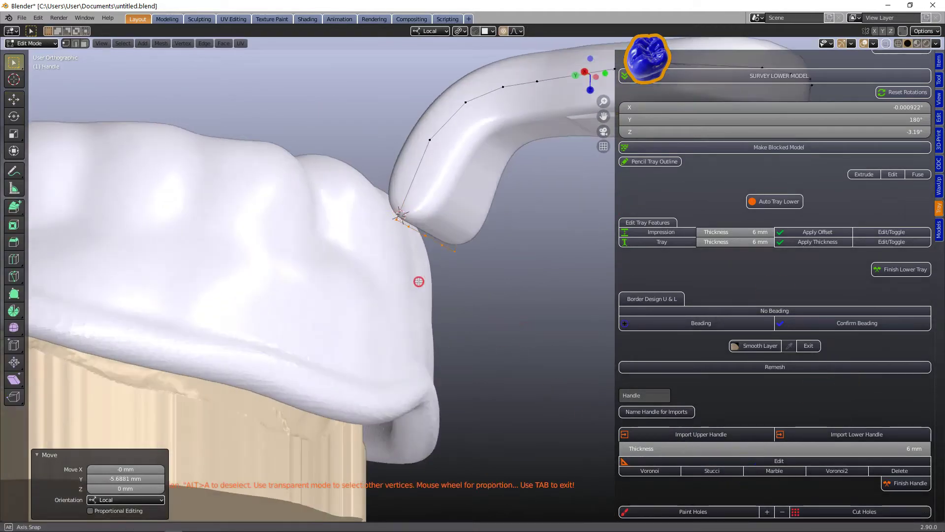
Pull the handle's end vertices into the tray front in see-through display, using smooth proportional editing.
scroll(424, 252, "down", 3)
mouse_move(456, 290)
middle_mouse_down()
mouse_move(485, 312)
mouse_move(452, 284)
middle_mouse_up()
left_click(887, 44)
scroll(454, 289, "down", 3)
key("g")
left_click(435, 282)
scroll(389, 266, "up", 4)
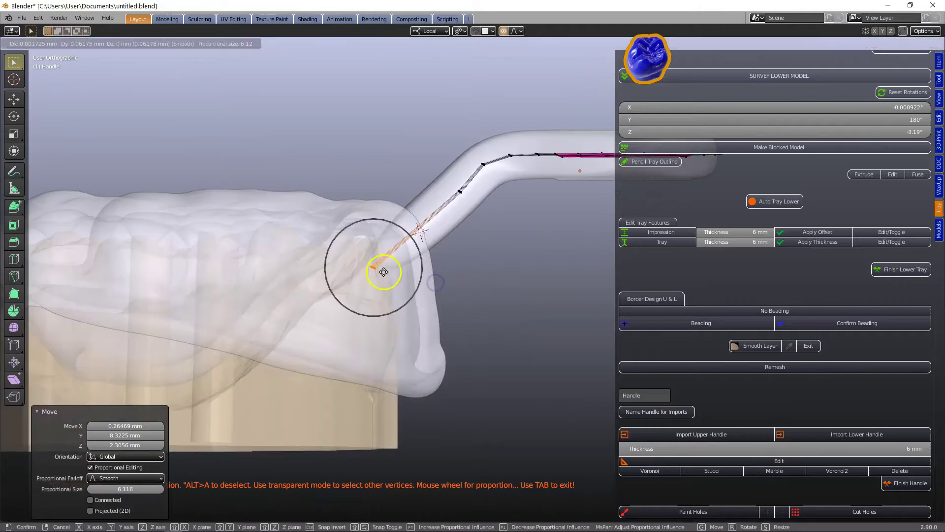
Shift the vertex row at the handle's bend by about 5 mm in Y with proportional editing to reshape the neck.
left_click(457, 196)
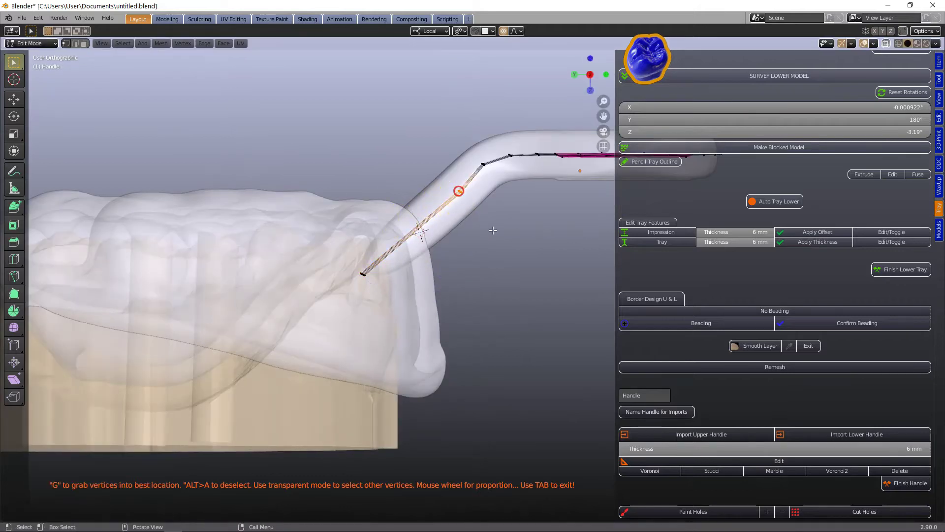
key("g")
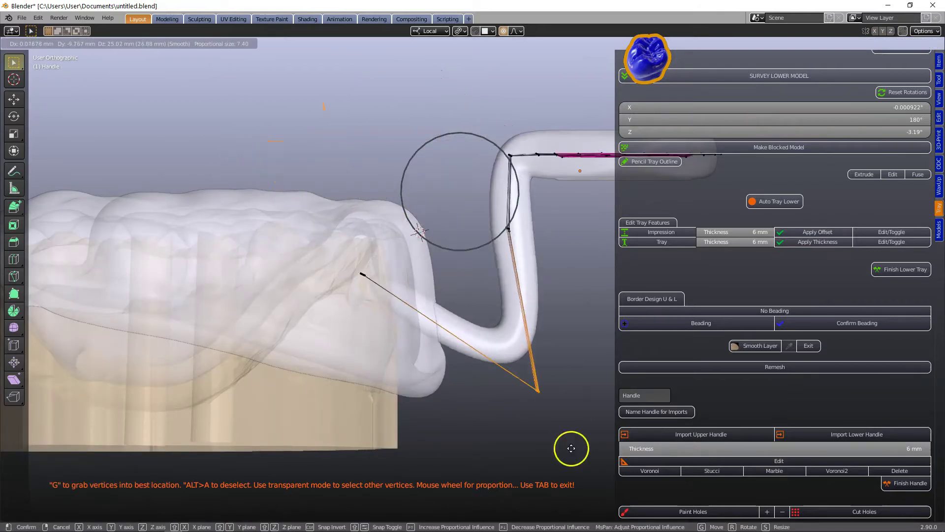
left_click(452, 226)
scroll(404, 296, "down", 2)
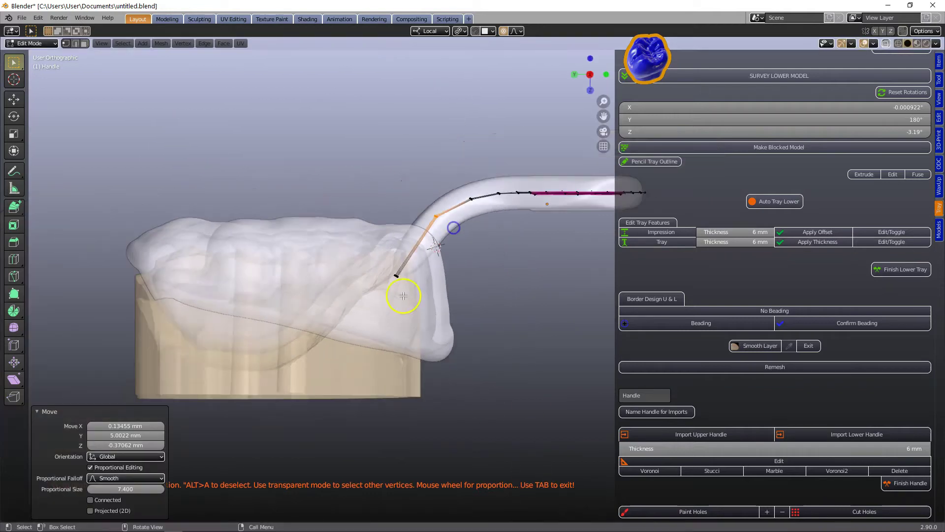
Widen the handle's attachment end by a scale of 1.562 with proportional editing, finish editing and restore solid display.
middle_click_drag(404, 295, 493, 345)
key("s")
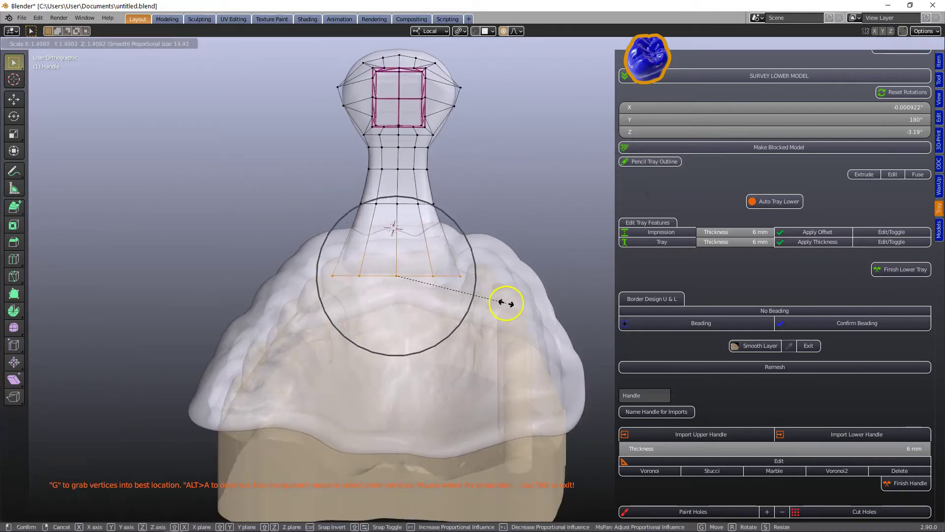
scroll(520, 298, "down", 4)
left_click(518, 290)
middle_click_drag(517, 289, 454, 303)
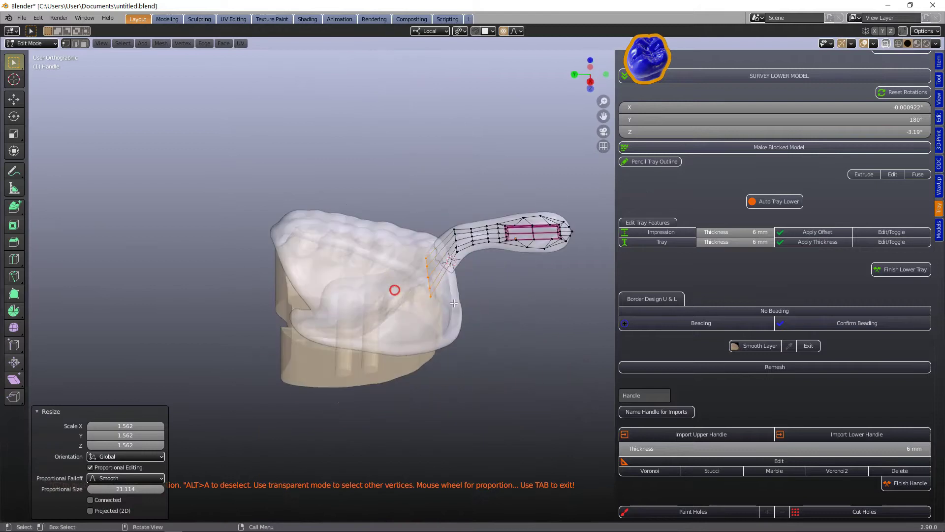
key("Tab")
left_click(886, 43)
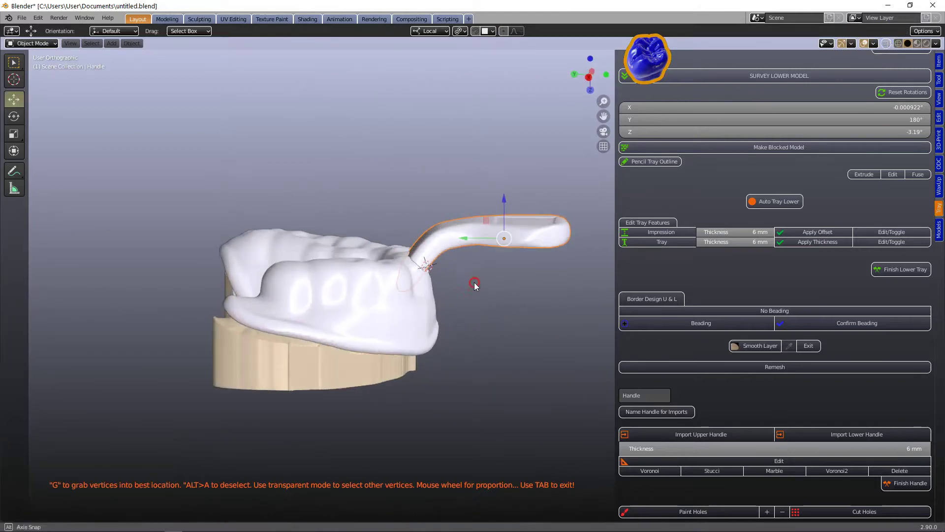
Try a handle thickness of 9 mm and undo the change.
left_click(878, 449)
type("9")
key("Return")
key("ctrl+z")
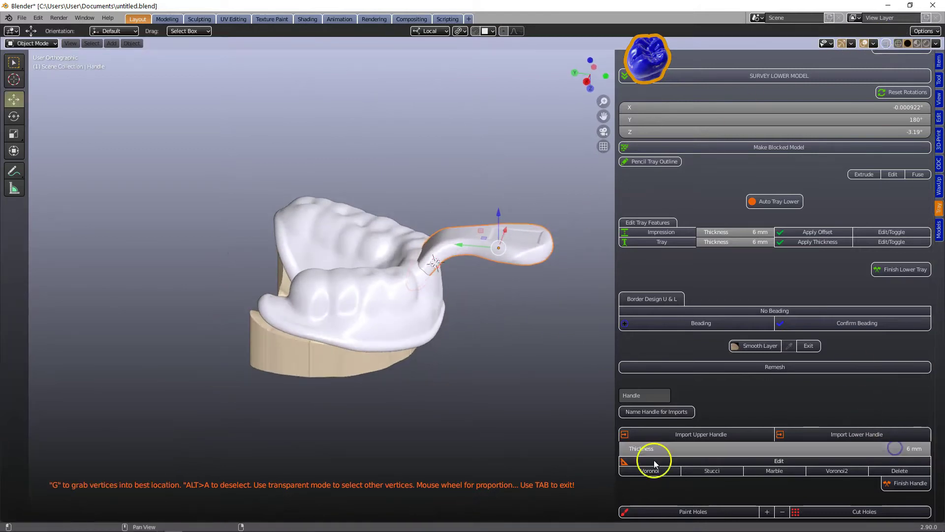
Finish the handle to fuse it with the tray, and unhide the models.
scroll(502, 398, "down", 1)
scroll(500, 396, "up", 2)
middle_click_drag(488, 335, 451, 342)
scroll(488, 348, "down", 2)
middle_click_drag(463, 417, 448, 282)
scroll(447, 282, "up", 2)
scroll(344, 201, "down", 4)
middle_click_drag(343, 201, 422, 286)
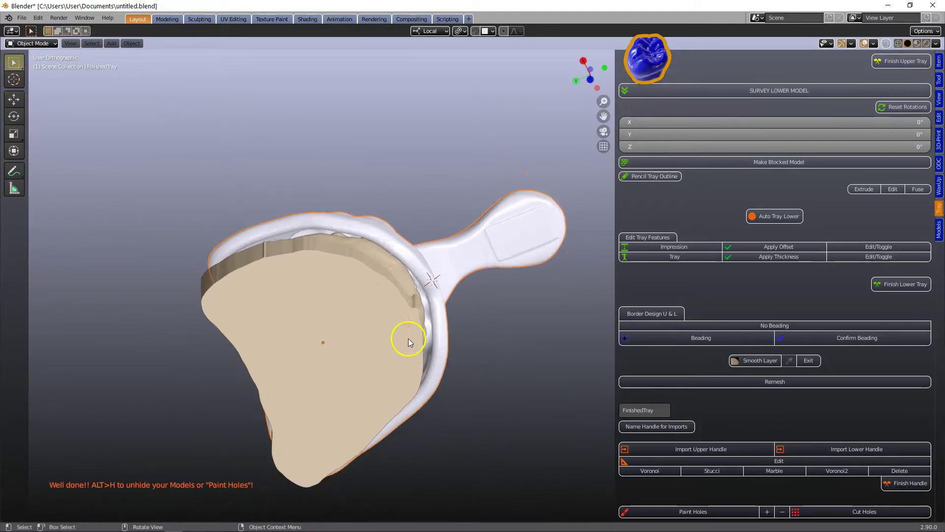
middle_click_drag(375, 315, 461, 264)
key("alt+h")
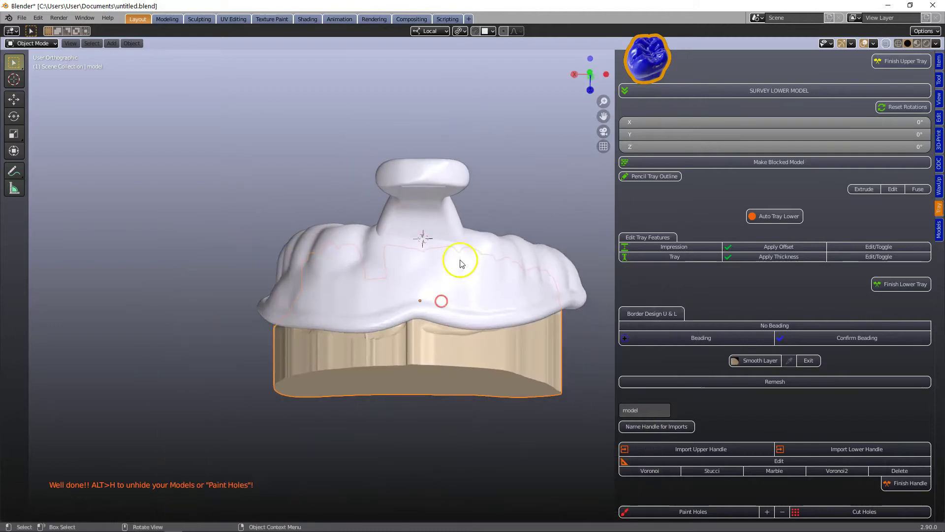
Smooth the junction between the handle and the tray front and exit smoothing.
scroll(802, 300, "up", 1)
left_click(754, 380)
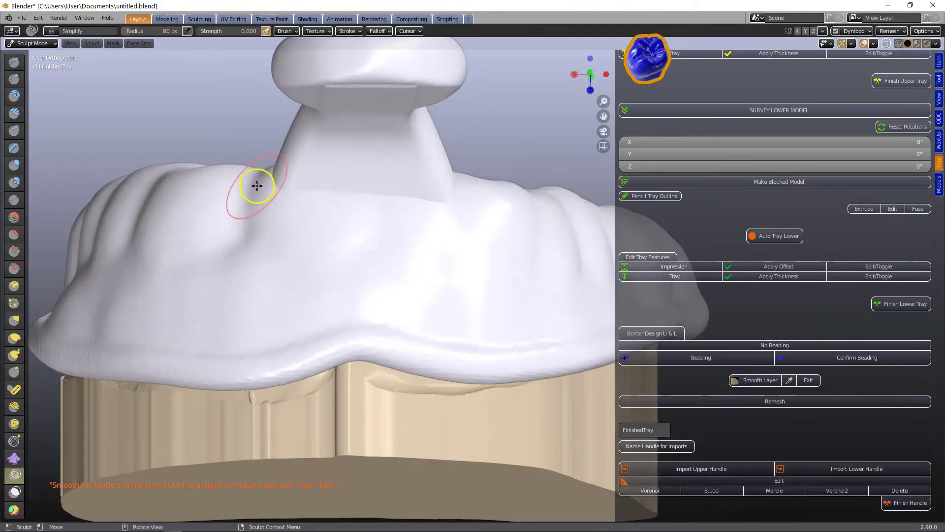
mouse_move(511, 266)
middle_mouse_down()
mouse_move(459, 255)
mouse_move(513, 234)
middle_mouse_up()
middle_click_drag(578, 234, 467, 282)
left_click(809, 380)
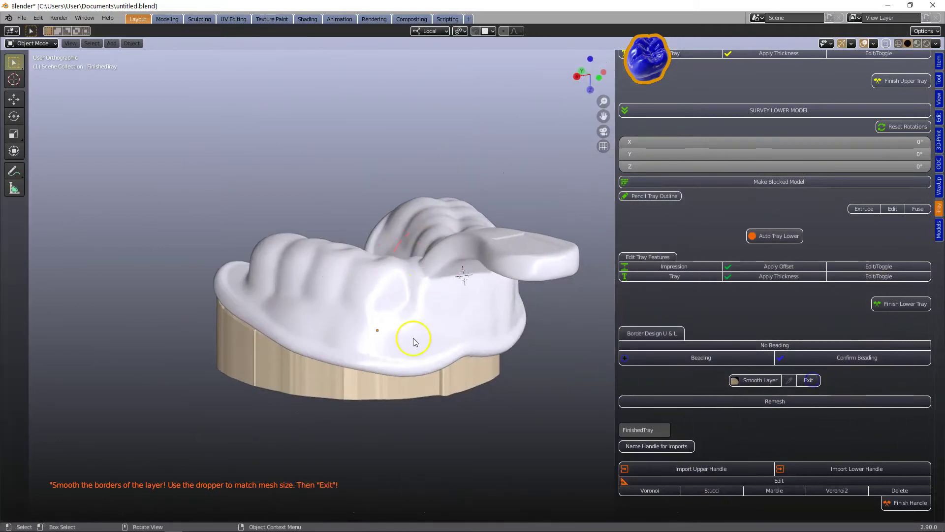
Paint the perforation area as a band around the tray's outer wall, from the front along the side opposite the implants.
mouse_move(412, 333)
middle_mouse_down()
mouse_move(459, 312)
mouse_move(481, 239)
mouse_move(315, 300)
mouse_move(445, 338)
mouse_move(371, 346)
mouse_move(493, 303)
mouse_move(362, 249)
mouse_move(357, 318)
mouse_move(289, 344)
mouse_move(414, 374)
mouse_move(467, 340)
middle_mouse_up()
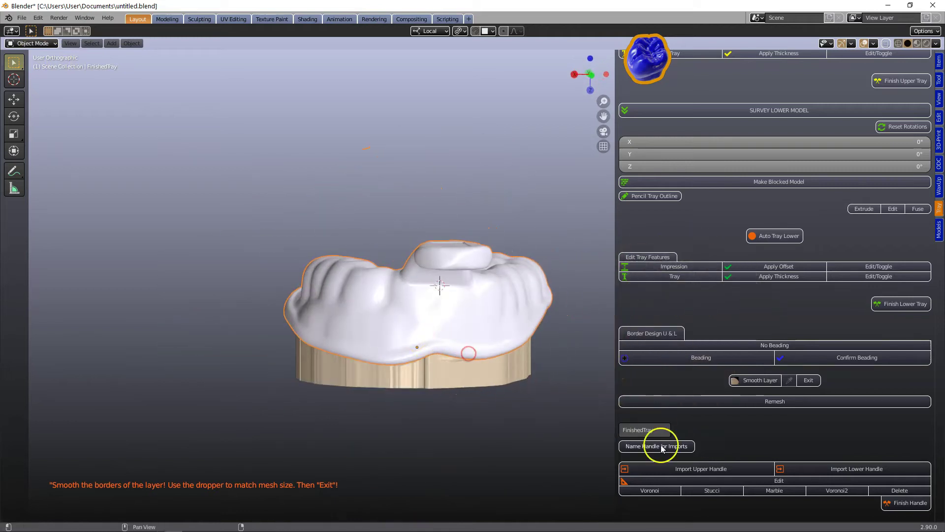
scroll(670, 473, "down", 1)
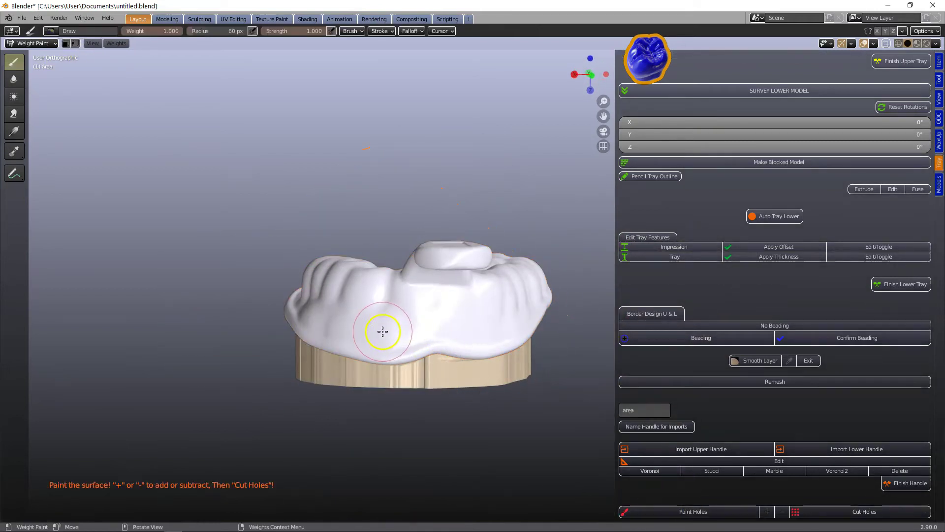
left_click_drag(522, 316, 534, 310)
mouse_move(546, 374)
middle_mouse_down()
mouse_move(467, 376)
mouse_move(395, 348)
middle_mouse_up()
scroll(492, 376, "up", 2)
left_click_drag(409, 362, 435, 327)
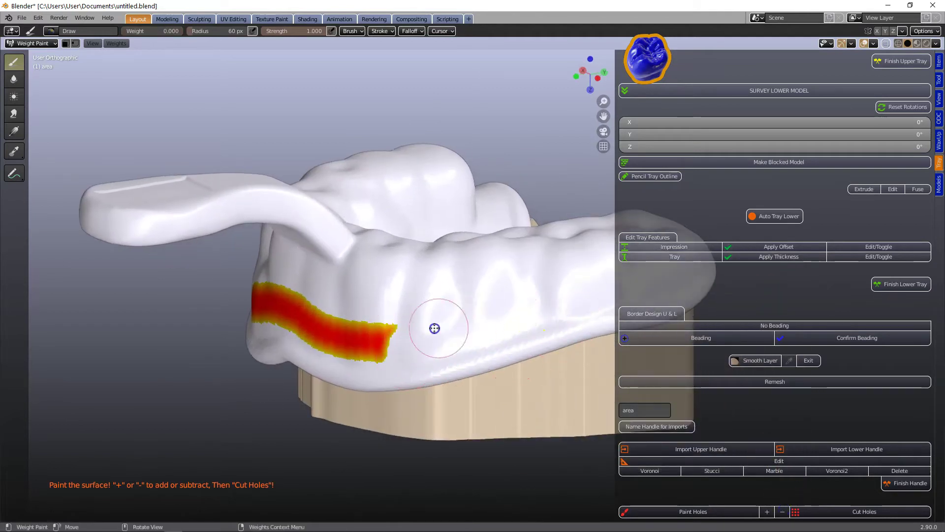
left_click_drag(576, 288, 587, 281)
middle_click_drag(587, 281, 501, 326)
left_click_drag(526, 327, 561, 345)
middle_click_drag(576, 340, 527, 341)
Continue the painted band around the tray's rear end and along the palatal side of that arch, and cut the holes.
middle_click_drag(527, 341, 256, 345, "shift")
middle_click_drag(398, 352, 340, 352)
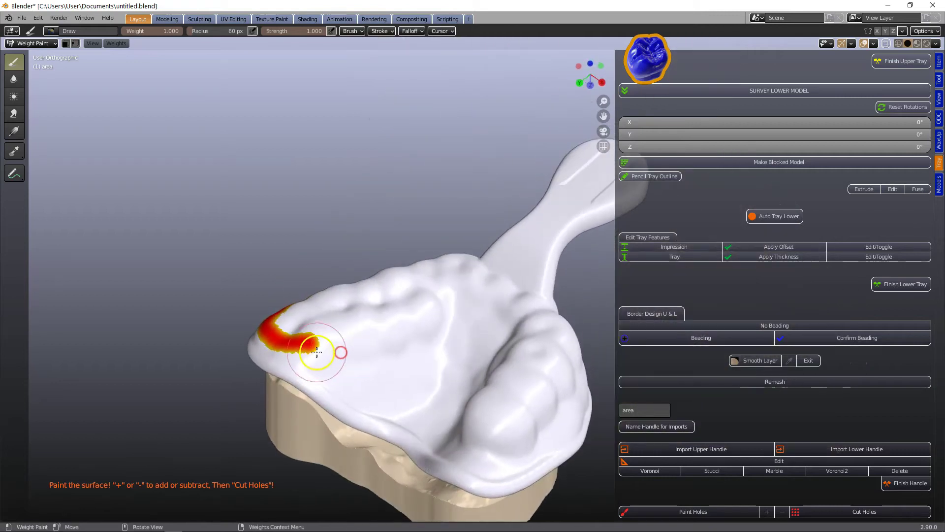
left_click_drag(318, 351, 468, 300)
middle_click_drag(403, 372, 494, 361)
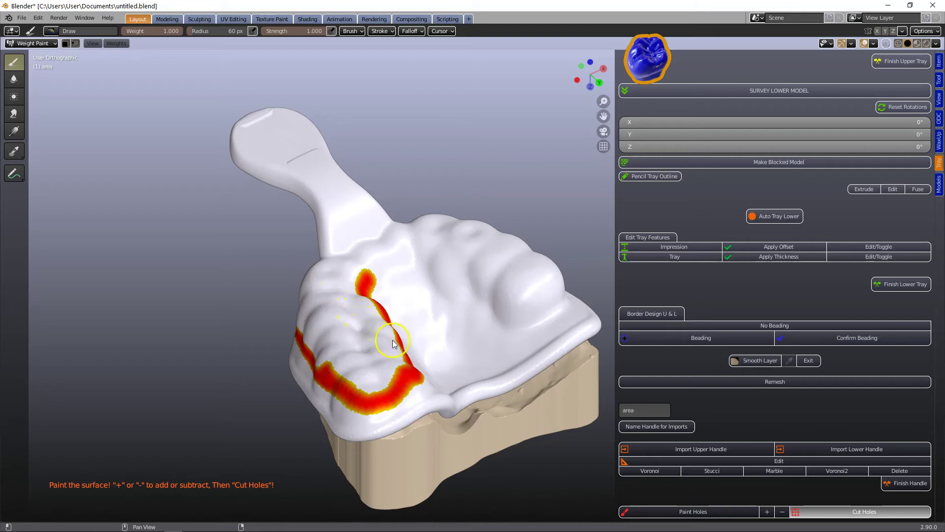
Add a circular curve cutter centred on the front implant site in see-through display and scale it by 0.749.
middle_click_drag(402, 353, 487, 351)
scroll(416, 263, "up", 7)
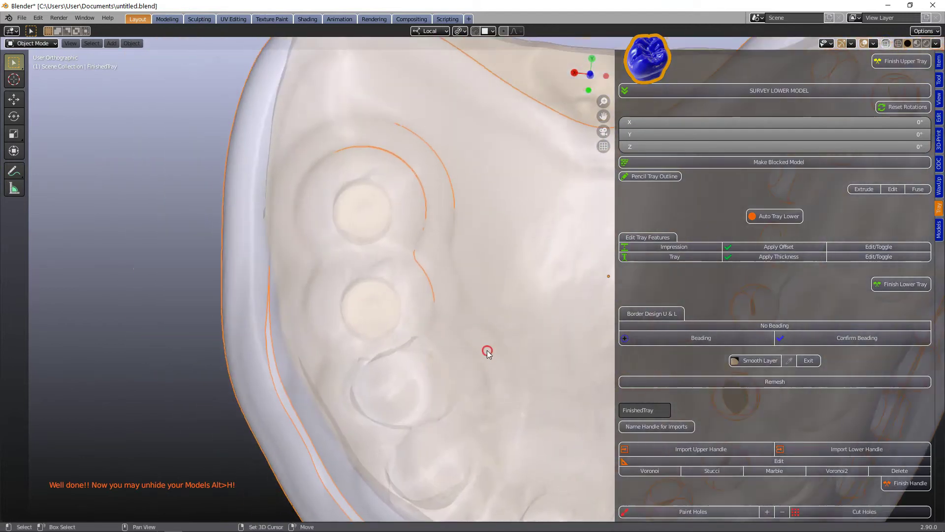
scroll(488, 350, "up", 2)
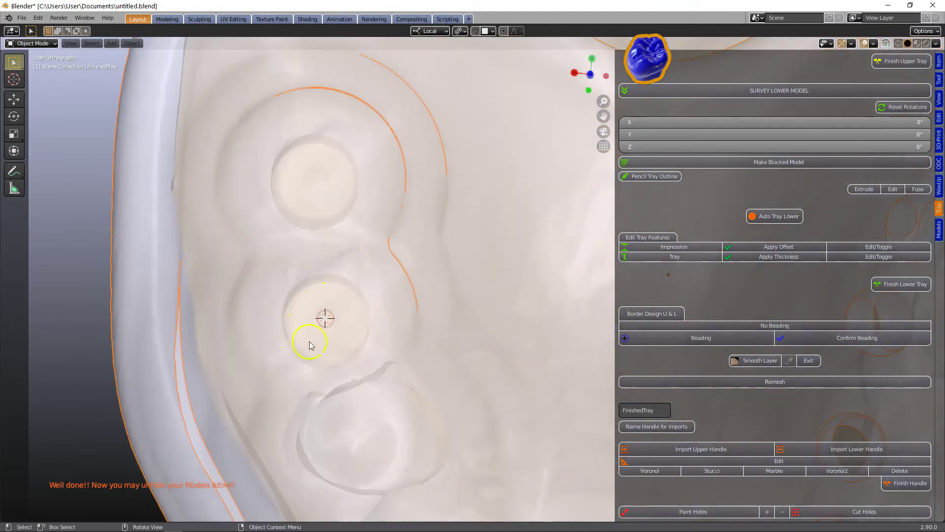
left_click(939, 230)
scroll(688, 306, "down", 9)
left_click(761, 293)
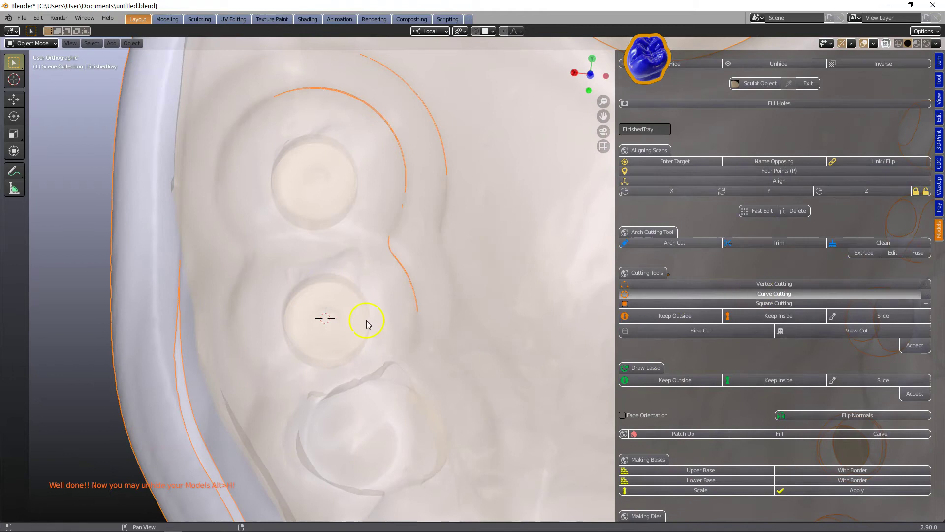
key("s")
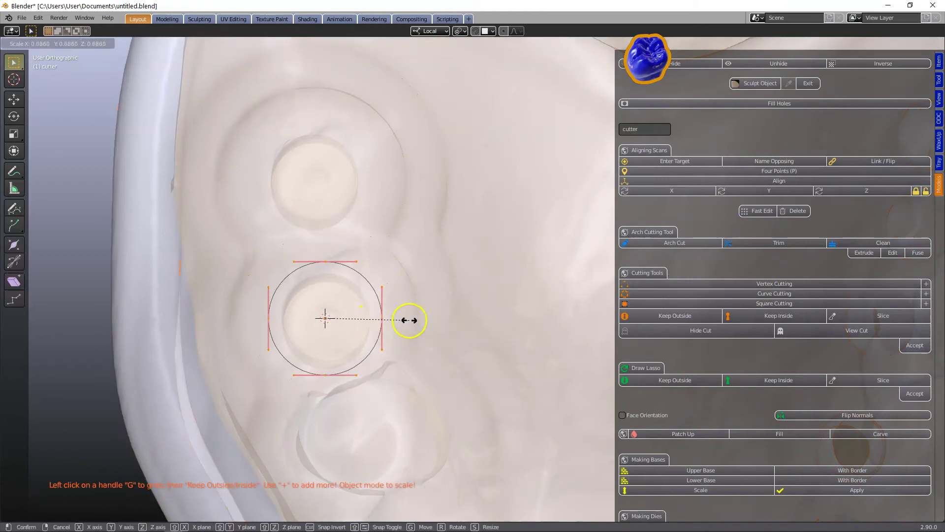
left_click(416, 324)
Duplicate the cutter circle onto the second implant site and cut both openings through the tray, keeping the outside.
key("shift+d")
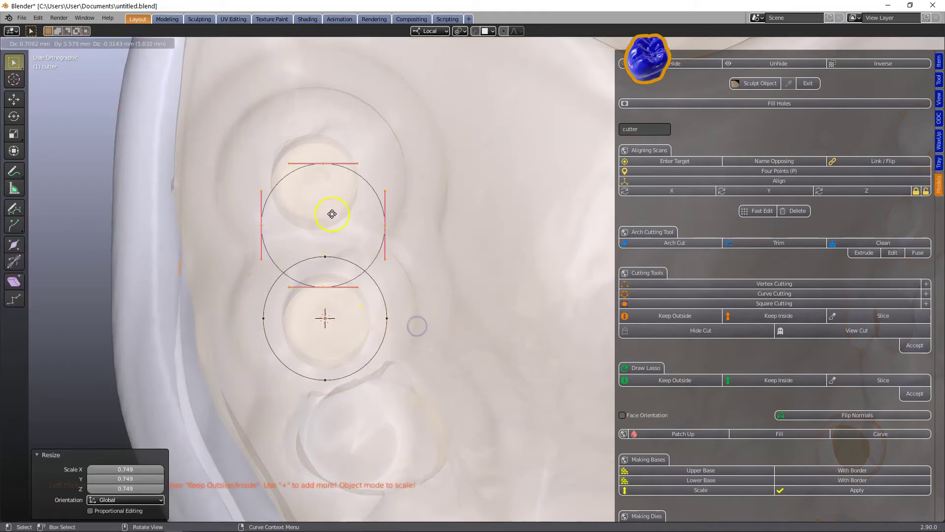
left_click(327, 187)
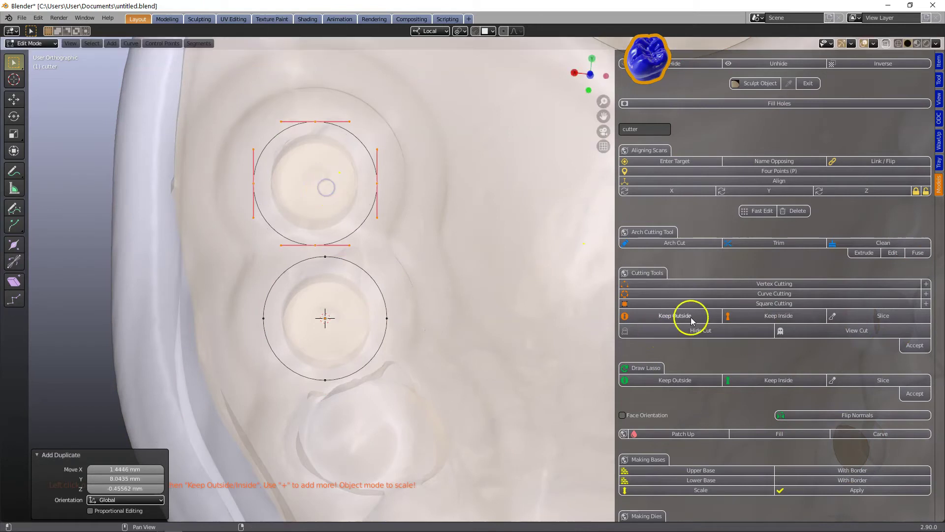
scroll(482, 362, "down", 6)
middle_click_drag(483, 363, 758, 351)
scroll(492, 352, "up", 4)
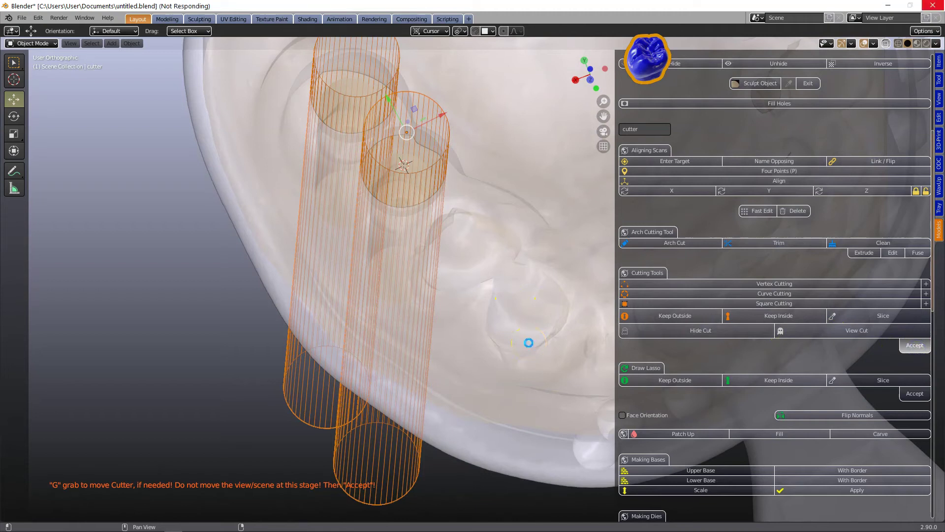
scroll(529, 343, "down", 1)
left_click(885, 43)
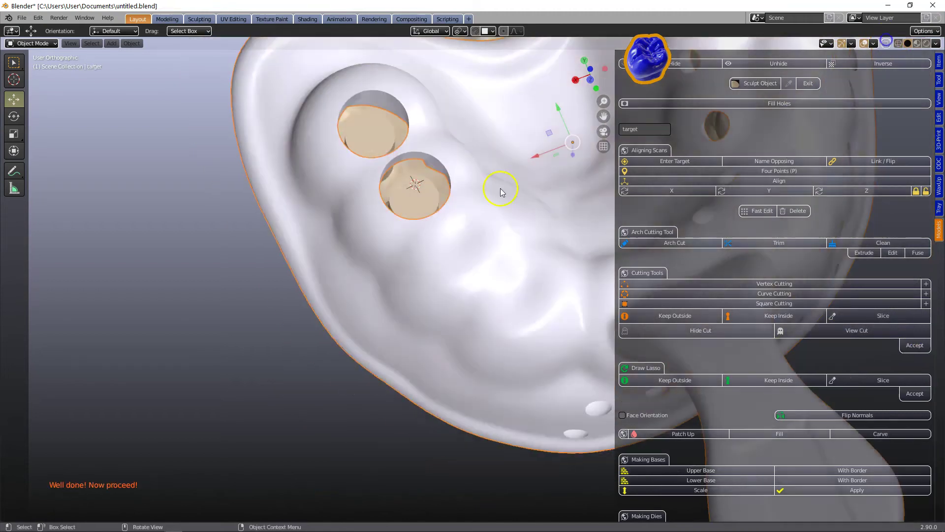
Place the 3D cursor at the centre of the palate and set the tray as the logo target.
scroll(473, 217, "down", 2)
middle_click_drag(452, 228, 495, 225)
scroll(483, 241, "up", 3)
scroll(442, 284, "down", 6)
middle_click_drag(445, 310, 320, 250)
scroll(559, 336, "up", 3)
middle_click_drag(347, 283, 328, 299)
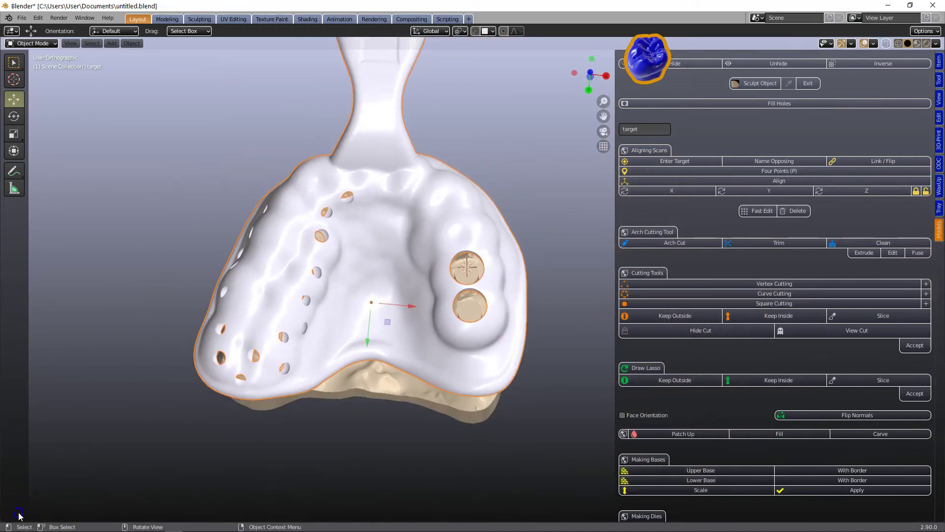
right_click(372, 289)
left_click(400, 253)
right_click(373, 297, "shift")
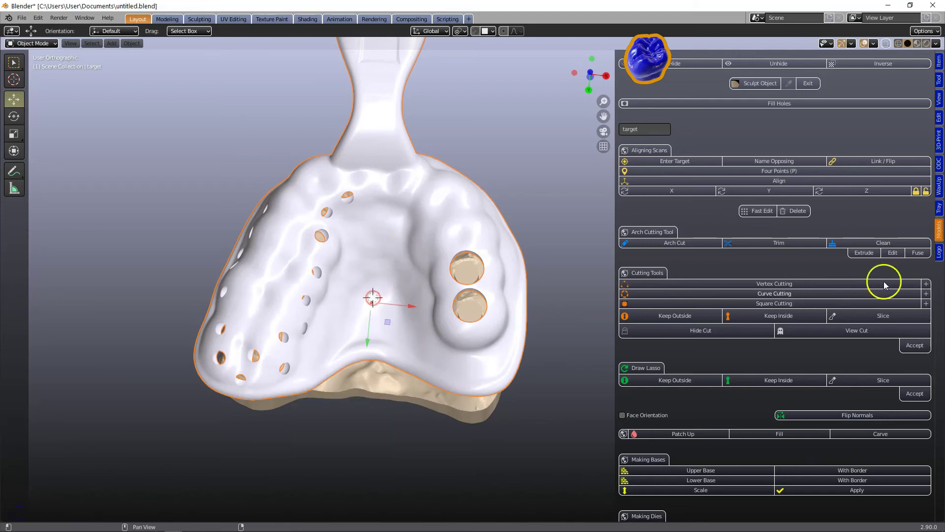
left_click(940, 253)
left_click(766, 122)
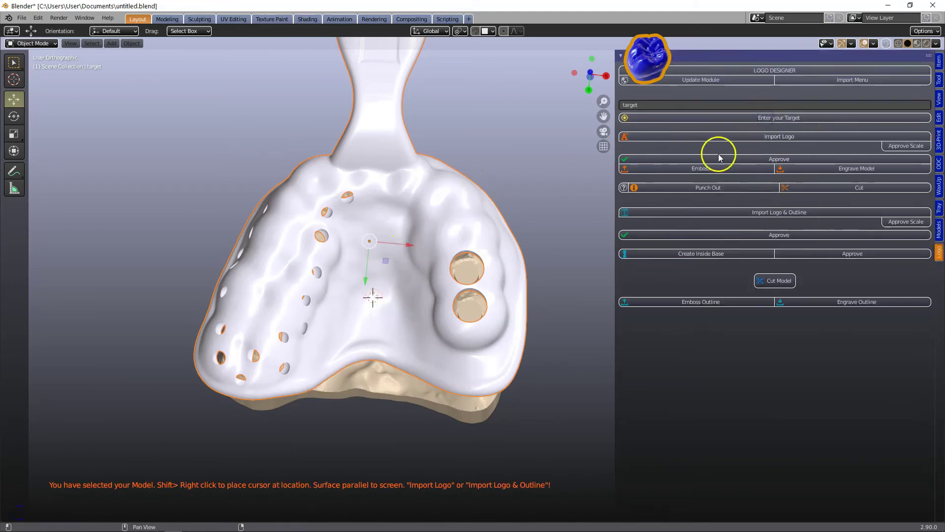
Import the tiger logo, fit it onto the palate with a 4.41° rotation and approve its scale.
key("s")
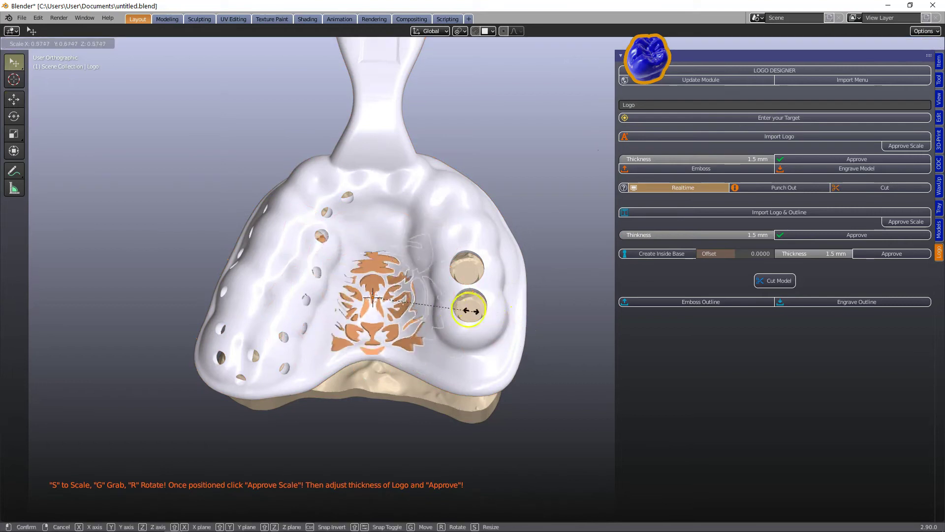
left_click(426, 295)
key("g")
left_click(371, 300)
key("r")
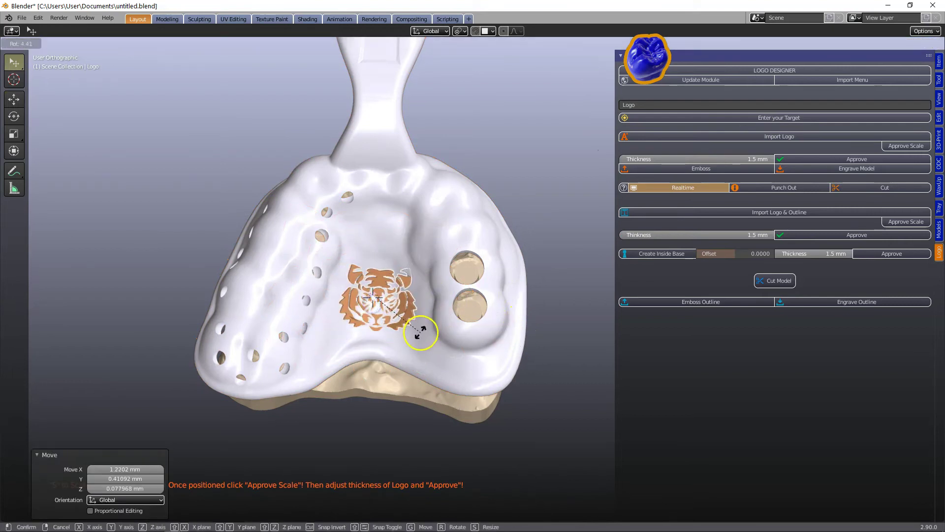
left_click(421, 333)
left_click(894, 147)
Set the logo thickness to 2.035 mm, adjust its size on the palate and approve it.
scroll(375, 331, "up", 4)
middle_click_drag(376, 331, 389, 285)
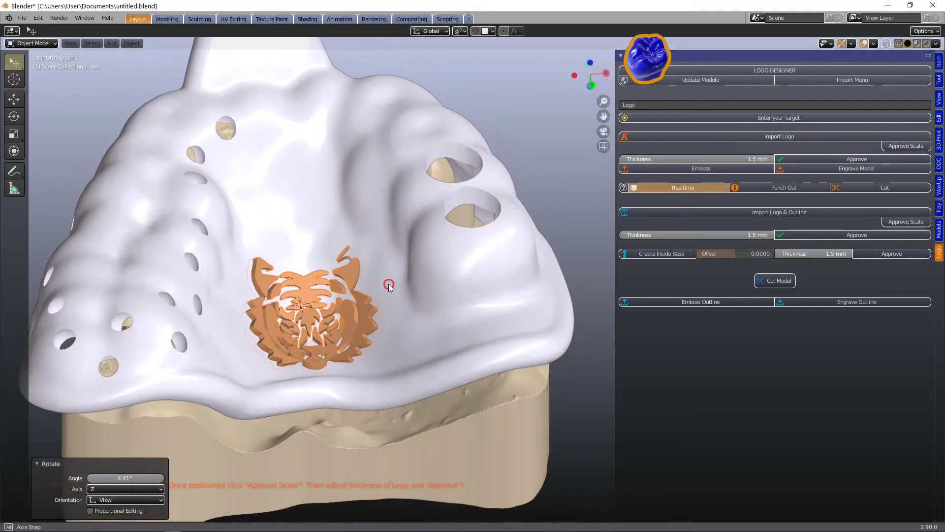
left_click_drag(681, 159, 203, 205)
scroll(306, 329, "down", 2)
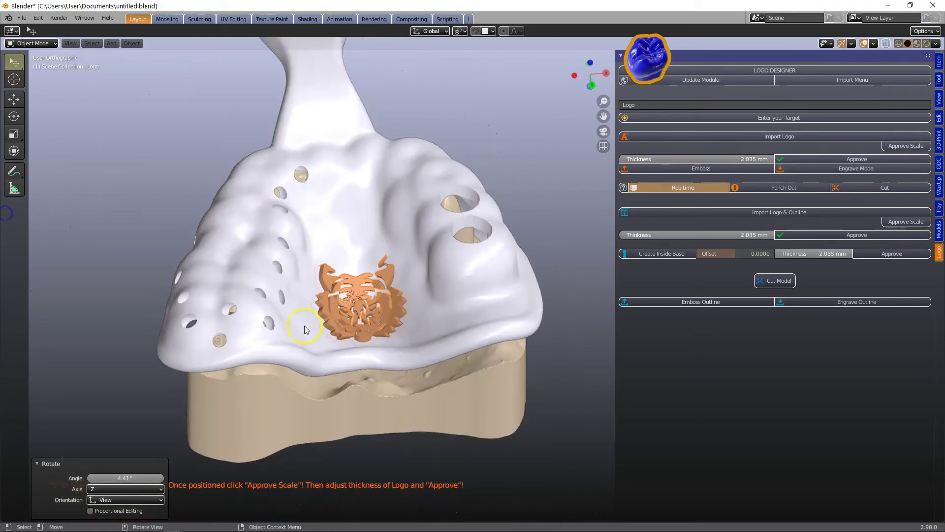
scroll(298, 357, "up", 4)
middle_click_drag(305, 329, 614, 326)
scroll(315, 357, "down", 3)
key("s")
left_click(381, 333)
left_click(808, 159)
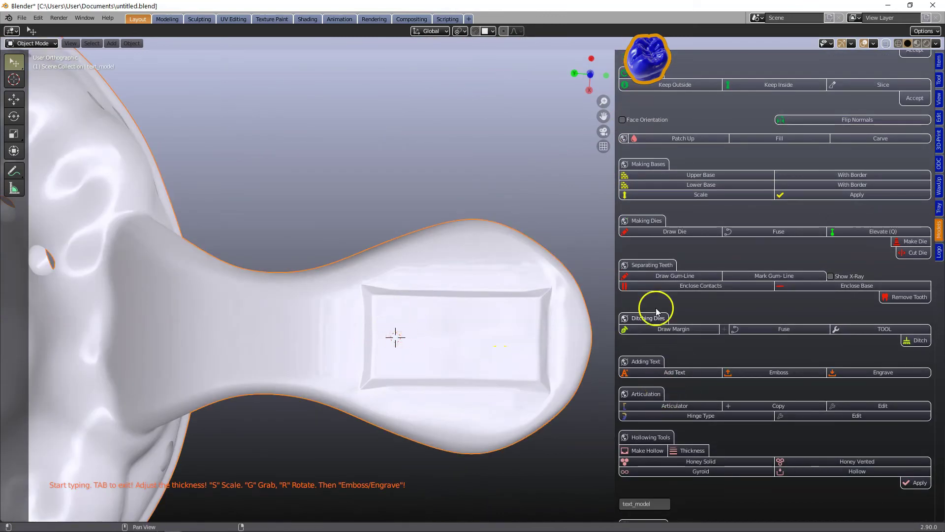
Add the text "Name" on the handle and move it into the recessed rectangle.
scroll(651, 348, "down", 1)
left_click(542, 348)
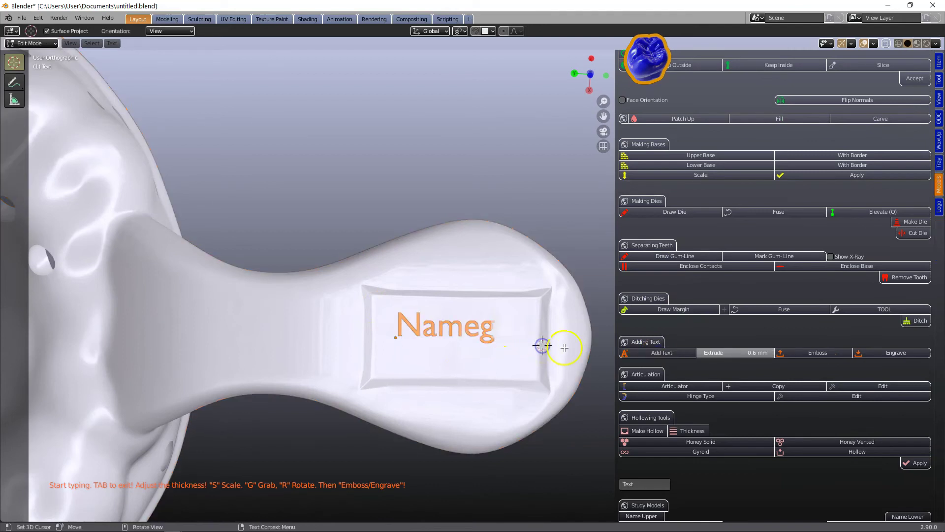
key("BackSpace")
key("Tab")
key("g")
left_click(500, 316)
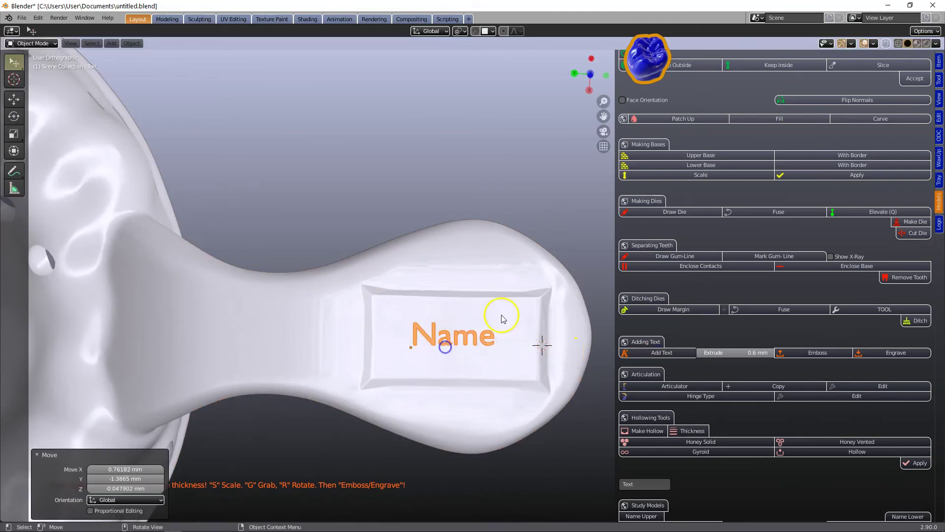
Enlarge and centre the text within the handle's recess, and engrave it into the handle.
key("s")
left_click(554, 303)
key("g")
left_click(490, 338)
scroll(489, 340, "down", 2)
middle_click_drag(473, 392, 468, 353)
scroll(469, 352, "up", 2)
key("s")
left_click(553, 332)
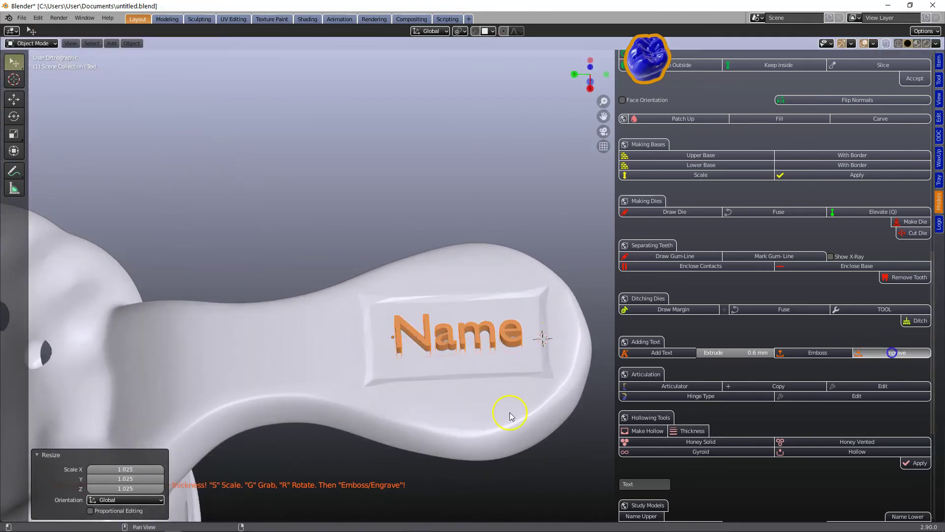
scroll(489, 400, "down", 6)
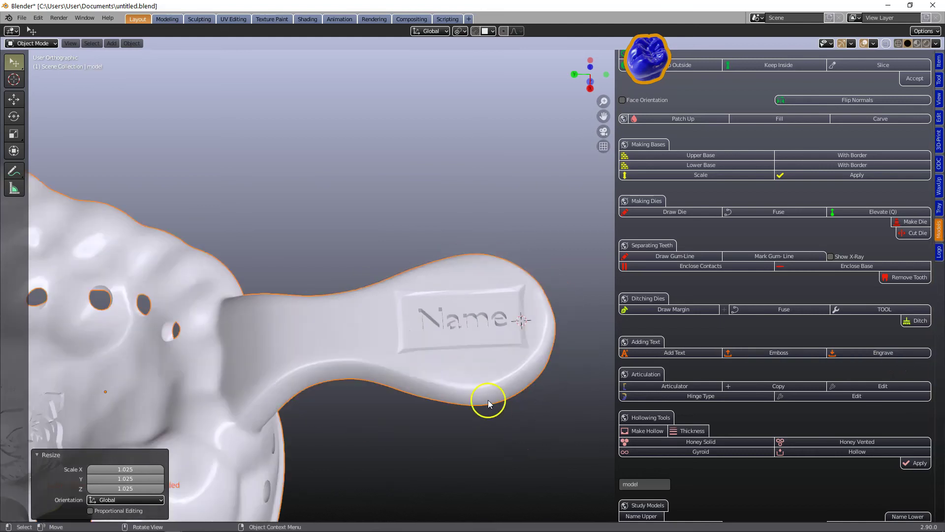
Hide the stone model to inspect the tray on its own, and unhide the model again.
middle_click_drag(471, 408, 423, 300)
scroll(441, 350, "up", 2)
left_click(420, 380)
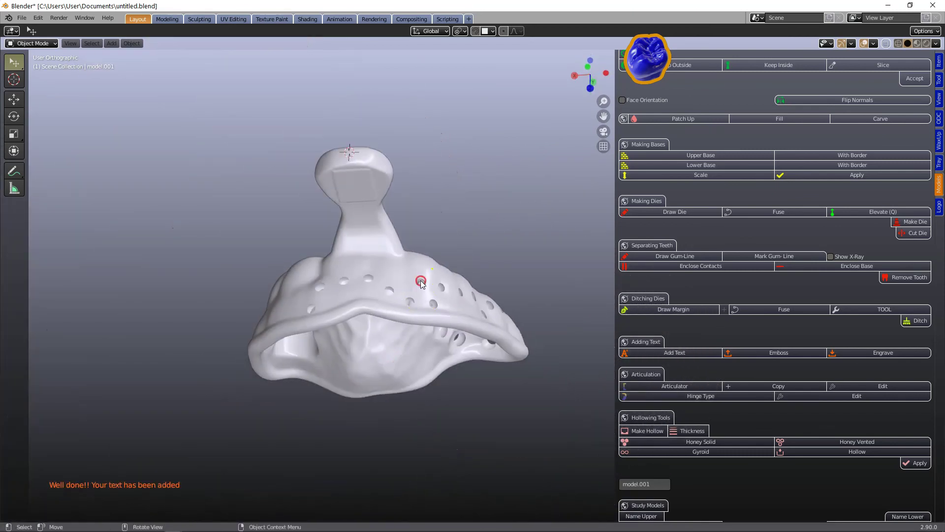
key("alt+h")
Examine how the finished tray sits over the model in a narrow clipped section, and restore the full view.
middle_click_drag(452, 266, 359, 304)
key("b")
left_click_drag(405, 249, 424, 422)
middle_click_drag(408, 362, 373, 412)
scroll(495, 358, "up", 5)
scroll(450, 359, "down", 5)
scroll(450, 360, "down", 3)
key("alt+b")
scroll(373, 412, "up", 4)
middle_click_drag(276, 426, 277, 354, "shift")
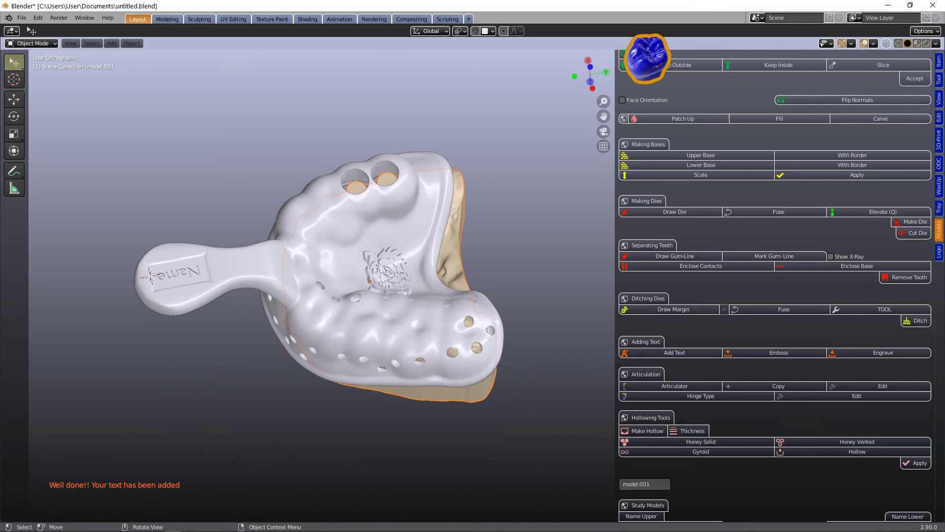